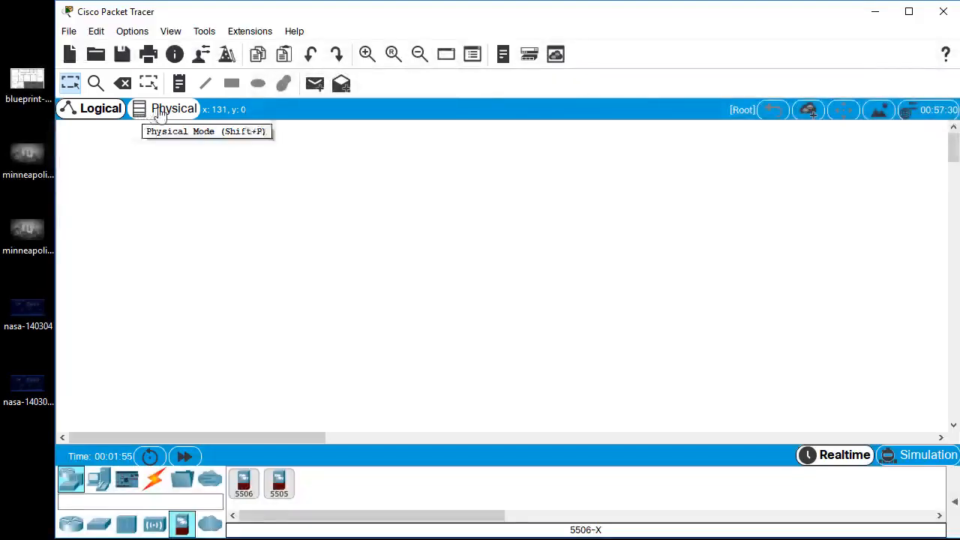
Switch to the physical workspace and fit more of the intercity map into view.
left_click(160, 112)
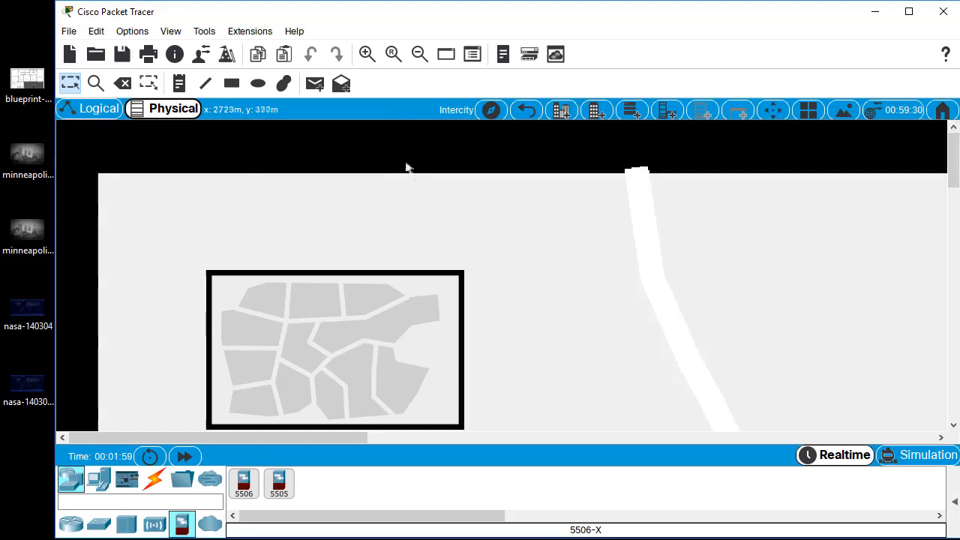
left_click(419, 54)
left_click(419, 54)
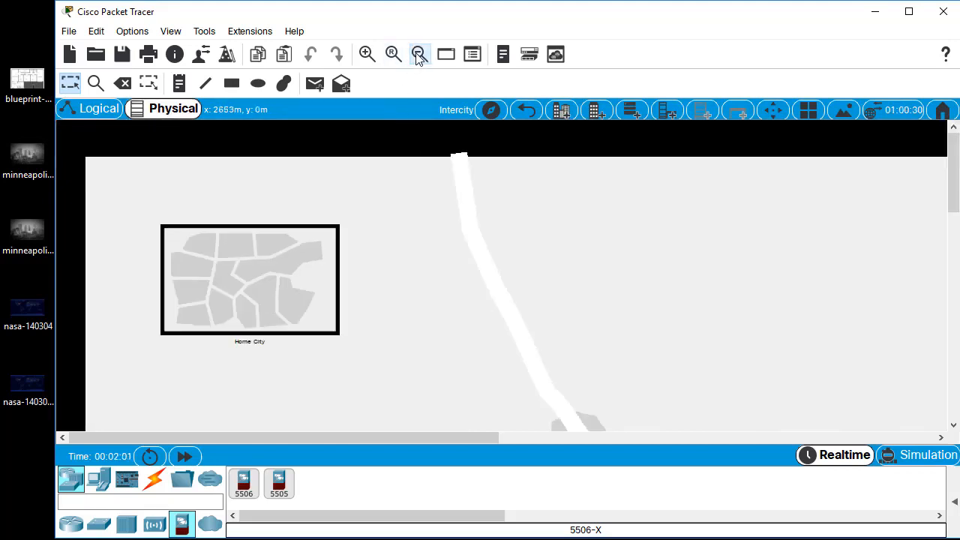
left_click(419, 54)
left_click(419, 54)
left_click(419, 54)
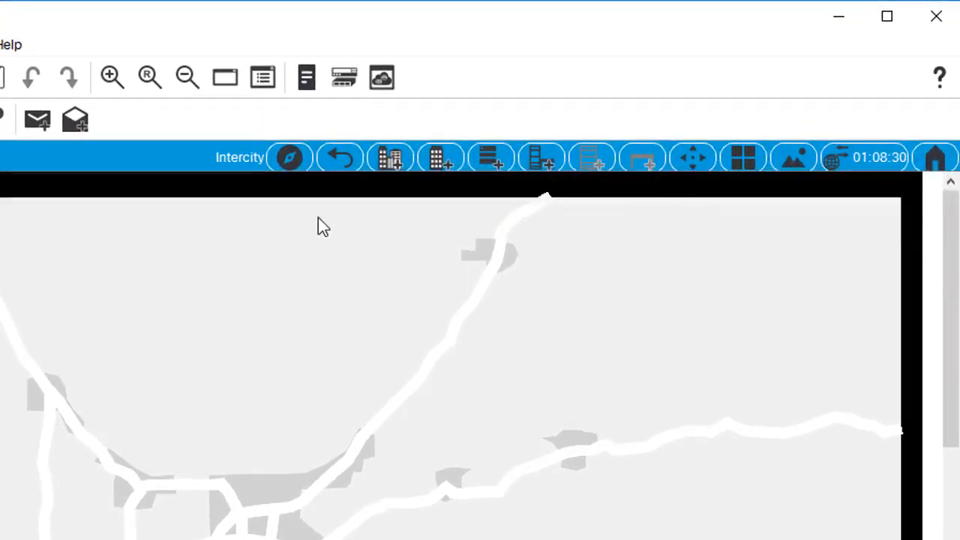
Examine the hierarchy of physical locations and their types, from Intercity down to the Main Wiring Closet.
left_click(290, 161)
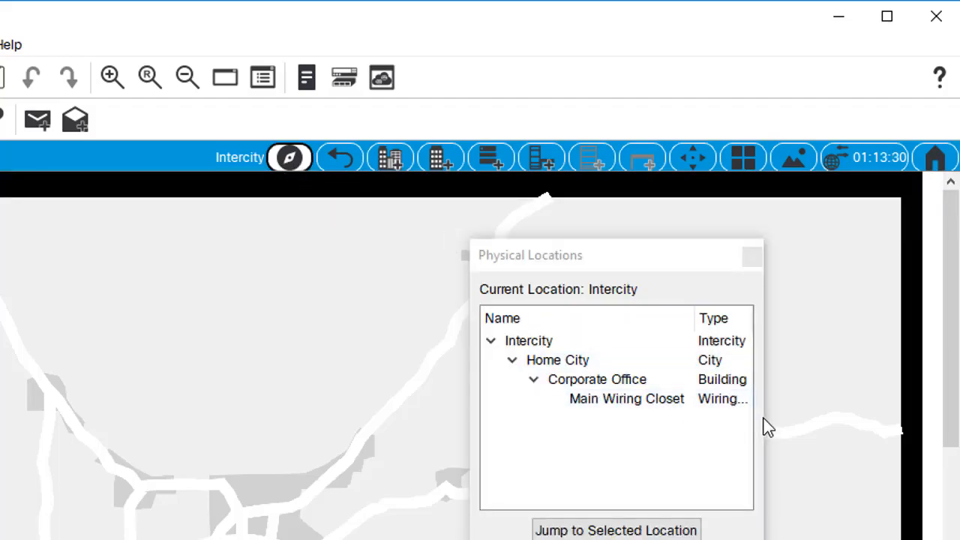
left_click_drag(765, 417, 847, 429)
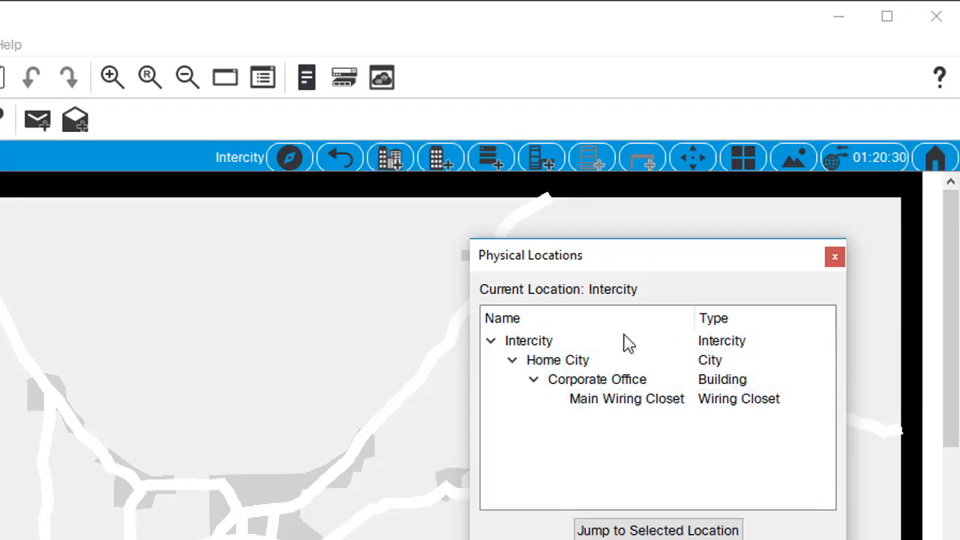
left_click(835, 259)
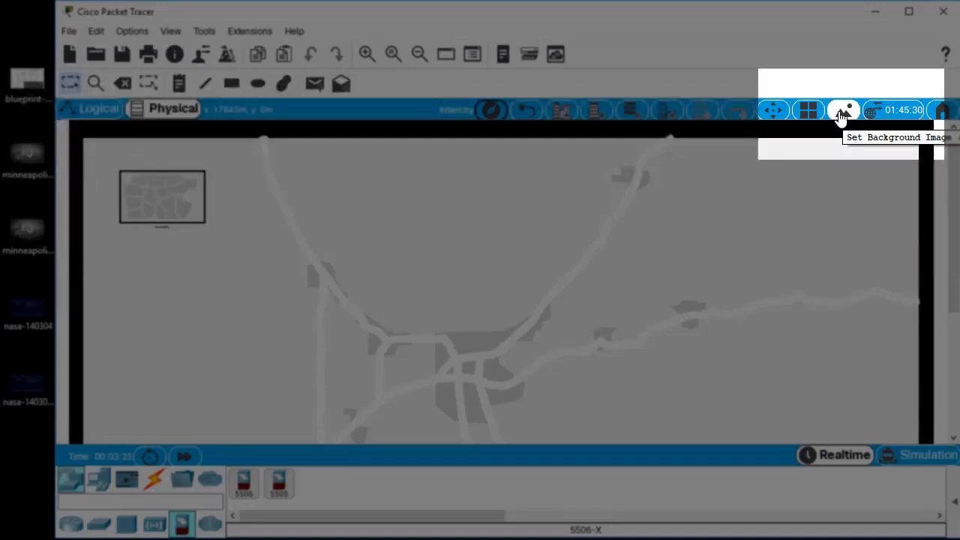
Set the intercity background to the nasa-140304_1920 image from the Desktop, using the original image size.
left_click(842, 114)
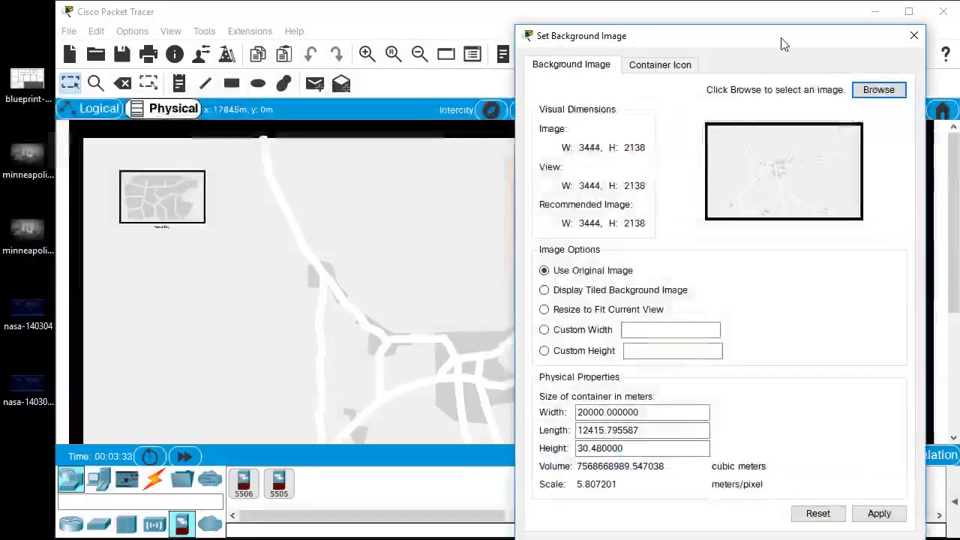
left_click_drag(781, 38, 765, 9)
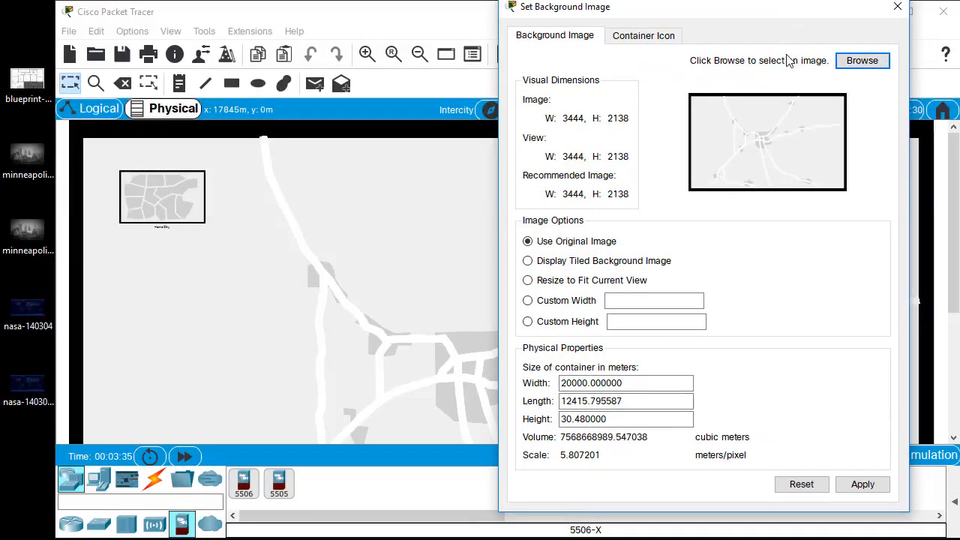
left_click(857, 60)
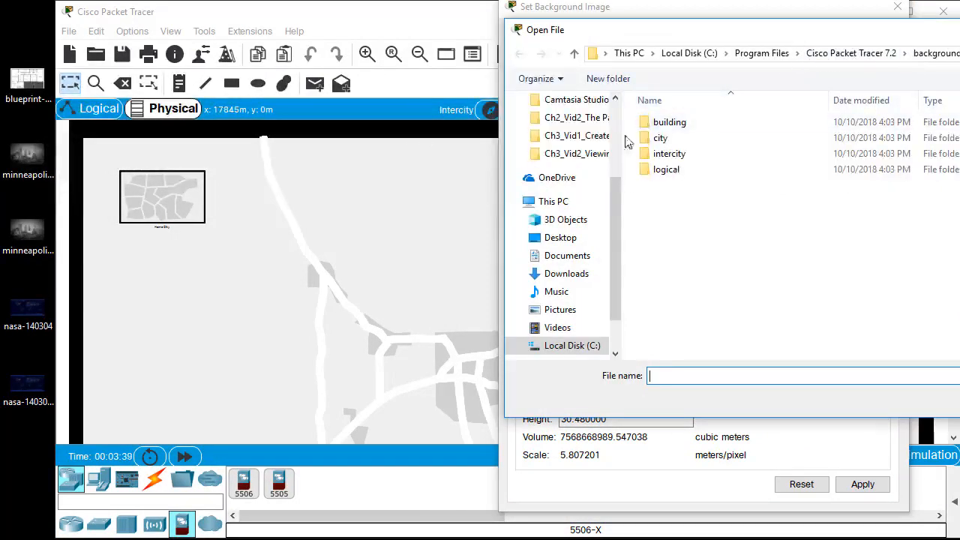
left_click(561, 238)
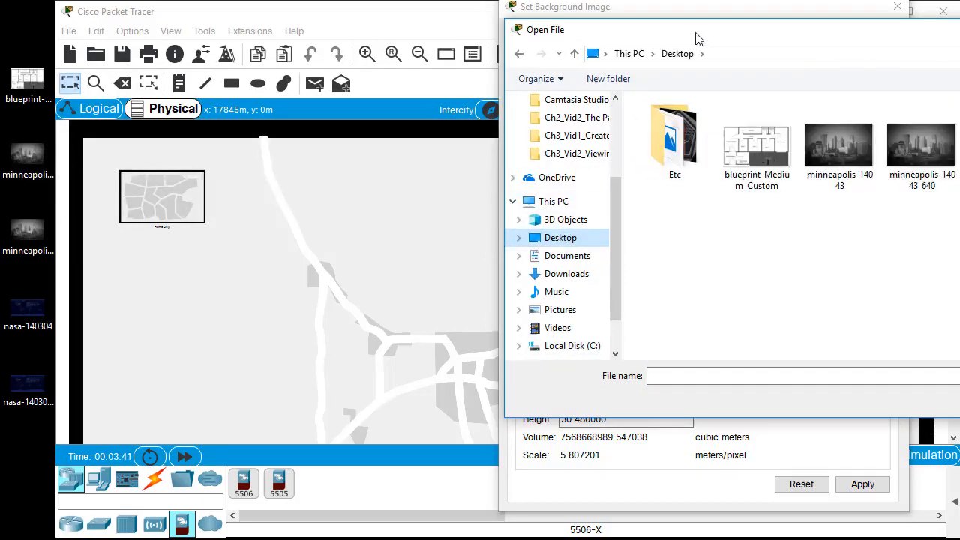
left_click_drag(697, 33, 430, 47)
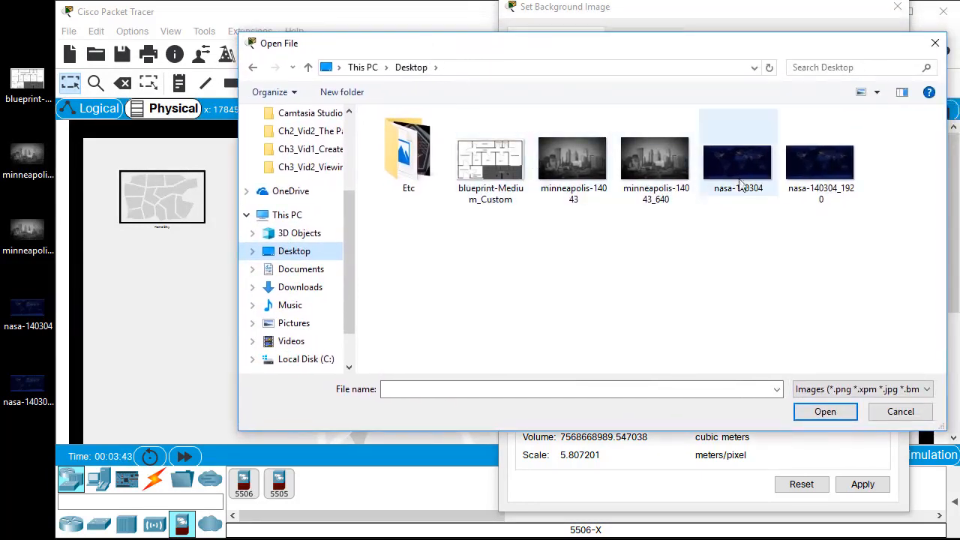
left_click(829, 175)
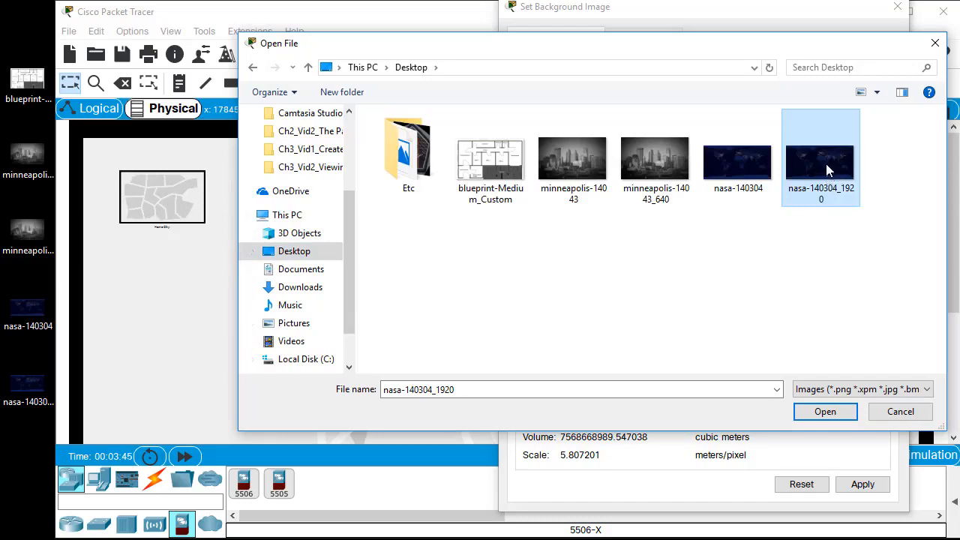
left_click(823, 412)
left_click(862, 484)
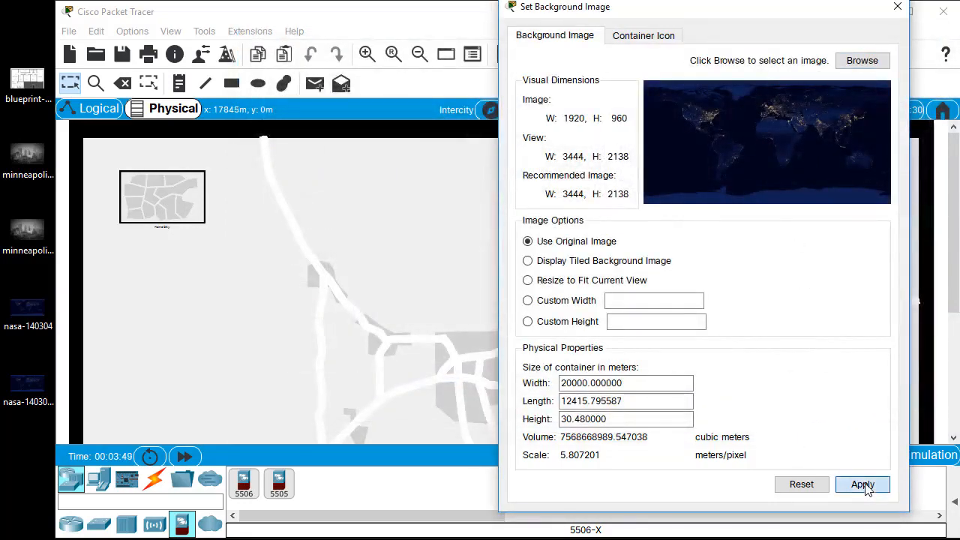
left_click(897, 6)
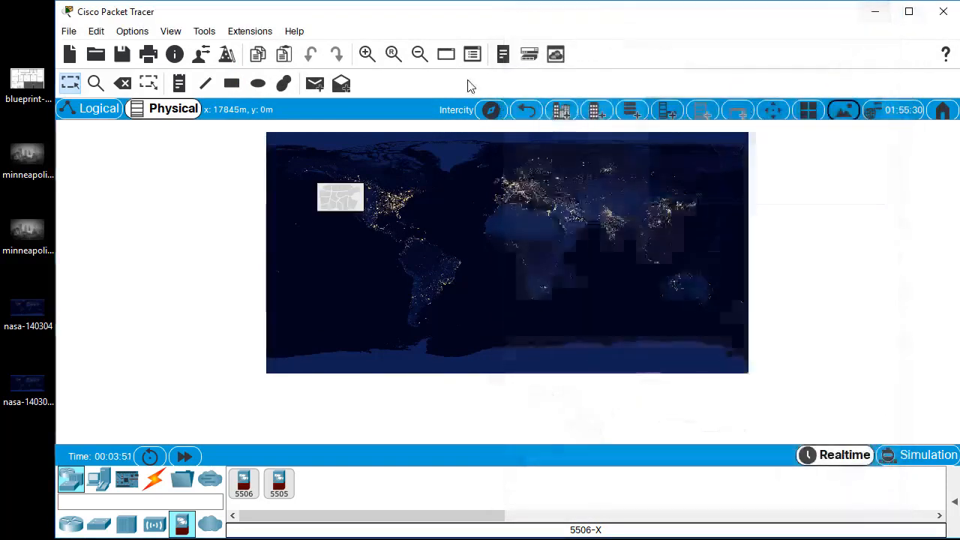
Move the Home City container to the Atlantic Ocean, just off the east coast of North America.
left_click(368, 56)
left_click(368, 63)
left_click(368, 64)
left_click(368, 64)
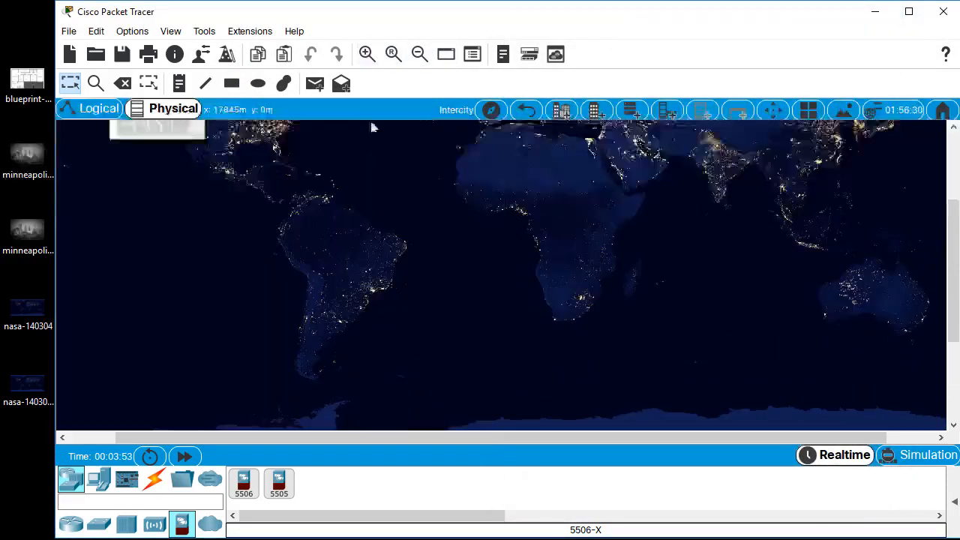
scroll(346, 252, "up", 3)
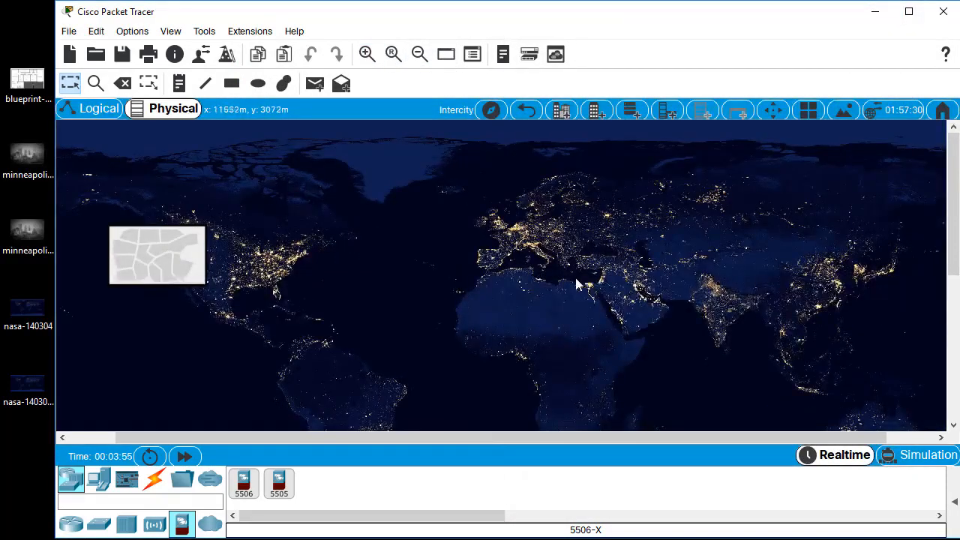
left_click_drag(178, 263, 350, 273)
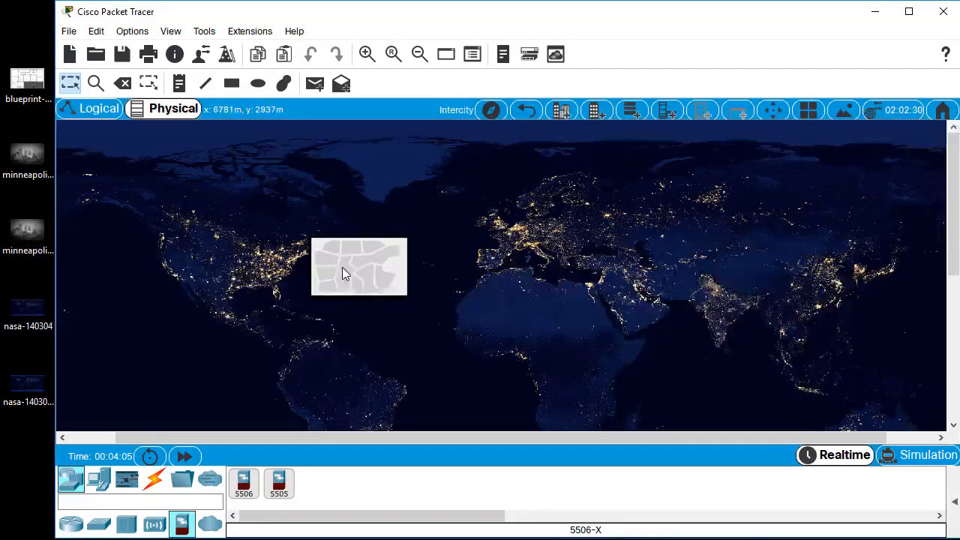
Enter Home City to show its city map with the Corporate Office.
left_click(342, 267)
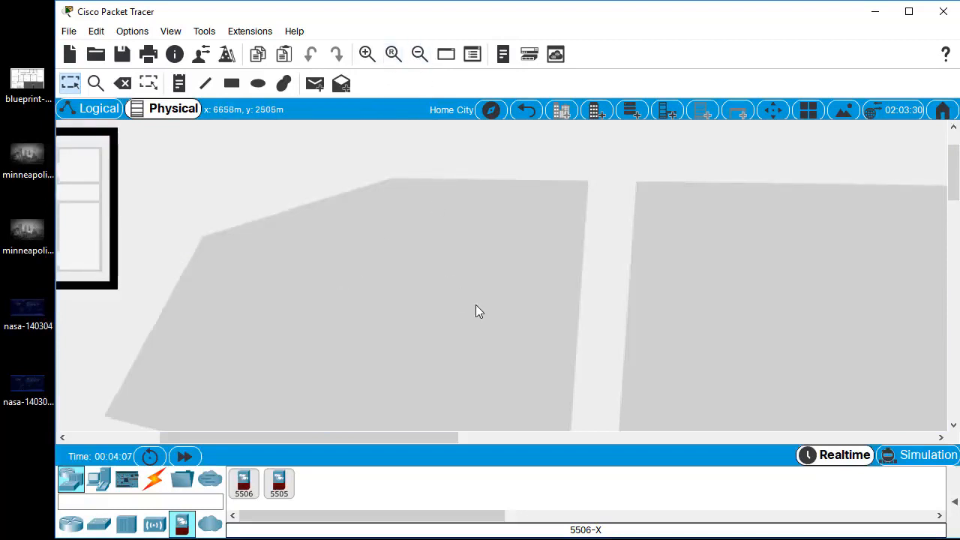
left_click(419, 55)
left_click(419, 56)
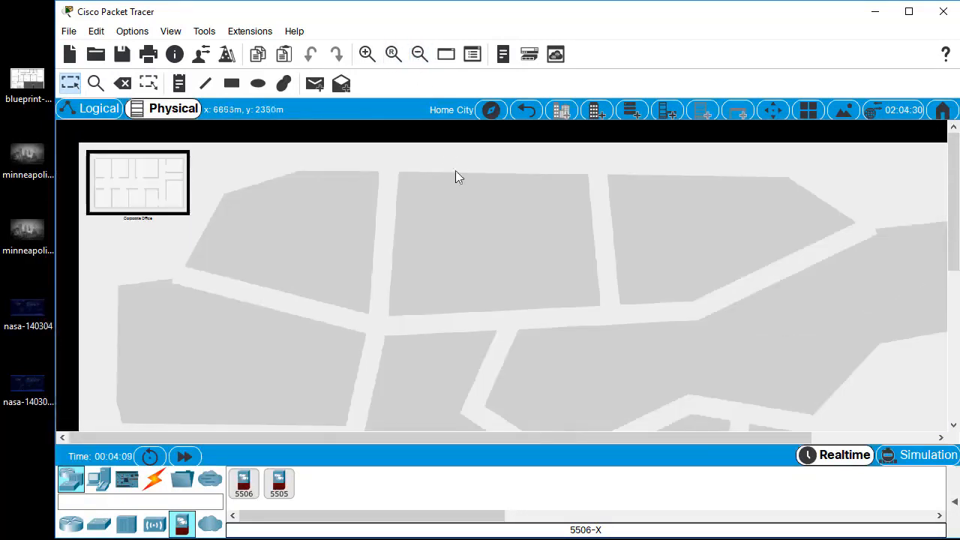
mouse_move(951, 202)
left_mouse_down()
mouse_move(941, 264)
mouse_move(943, 213)
left_mouse_up()
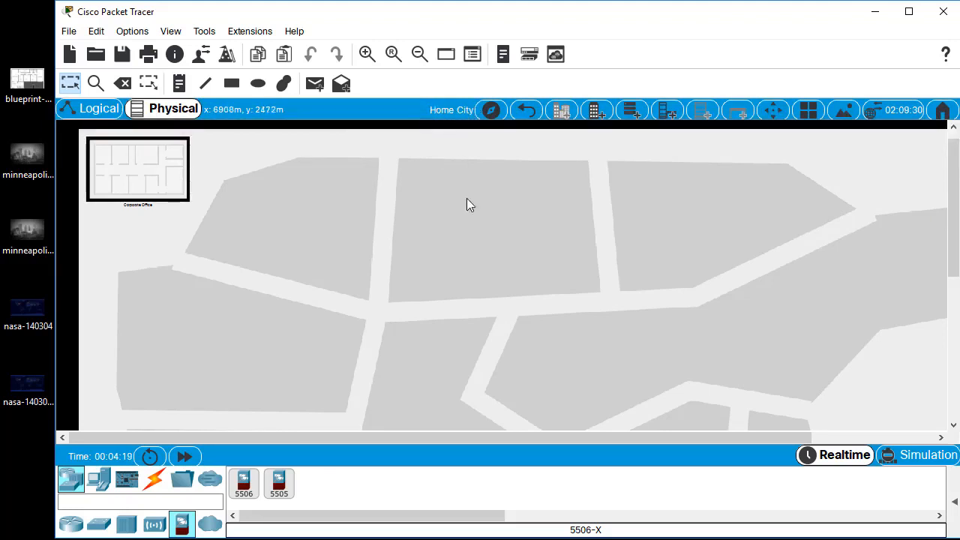
Set the Home City background to the minneapolis-14043_640 image from the Desktop, using the original image size.
left_click(844, 114)
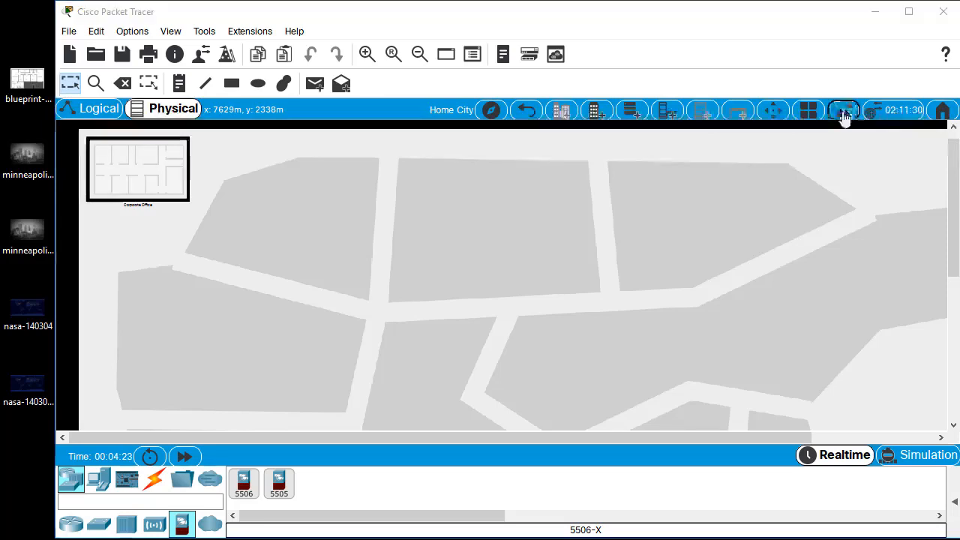
left_click_drag(751, 27, 751, 26)
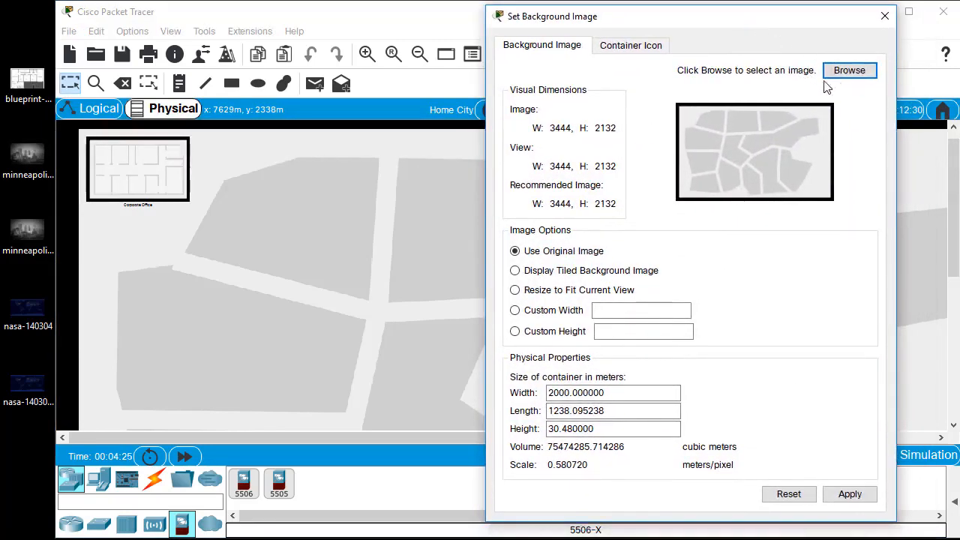
left_click(846, 71)
left_click(566, 250)
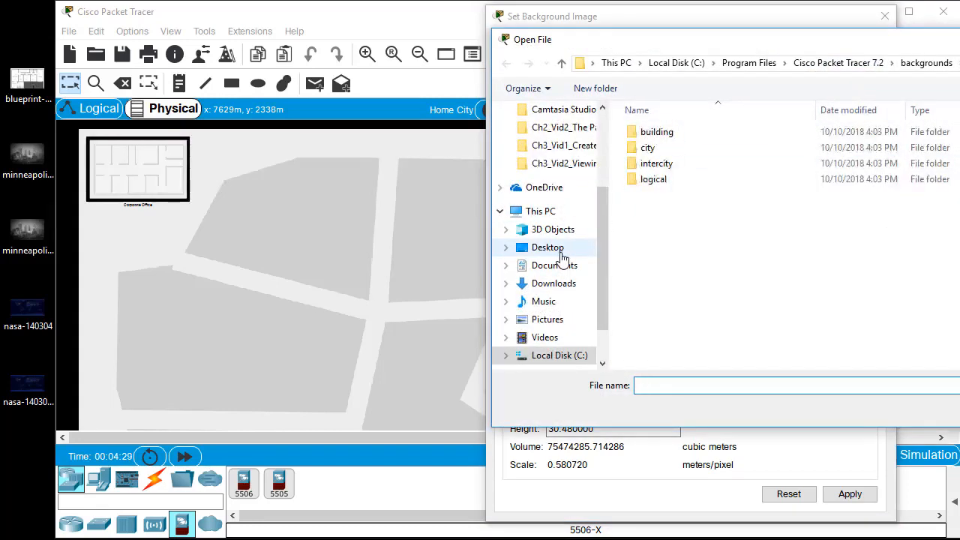
left_click_drag(628, 49, 413, 56)
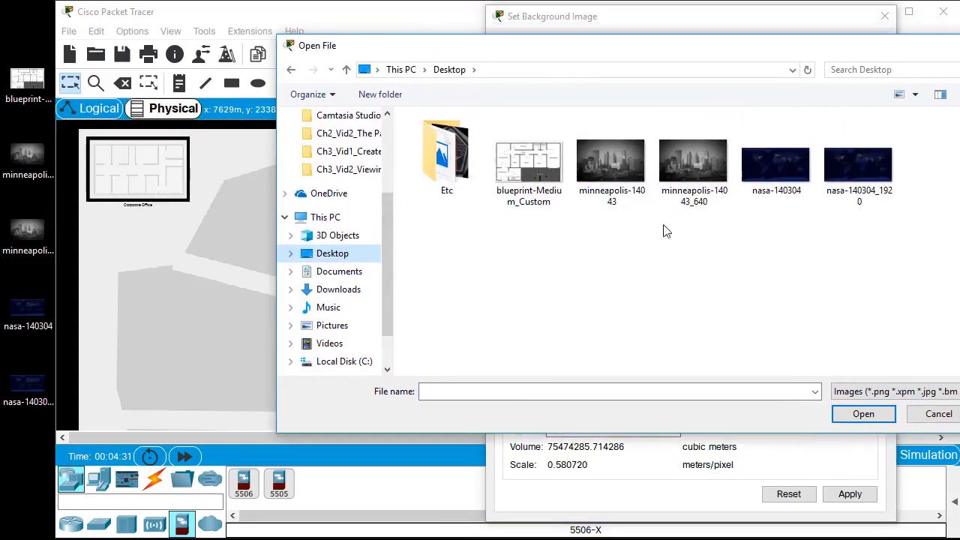
left_click(694, 169)
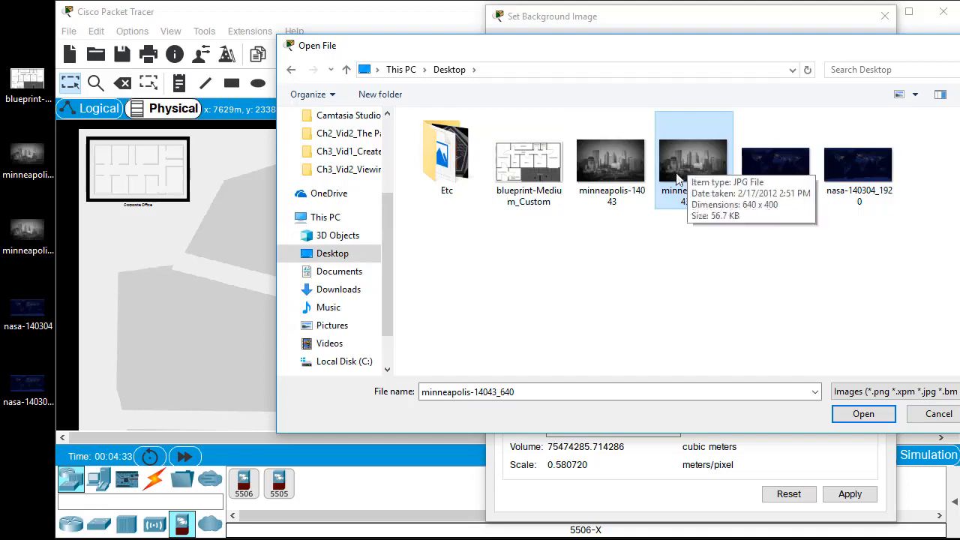
left_click(860, 414)
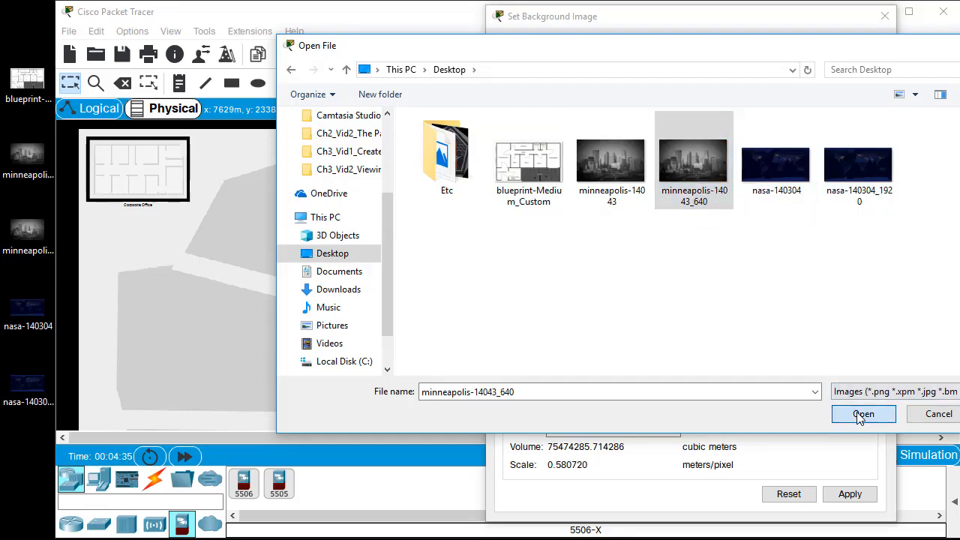
left_click(850, 497)
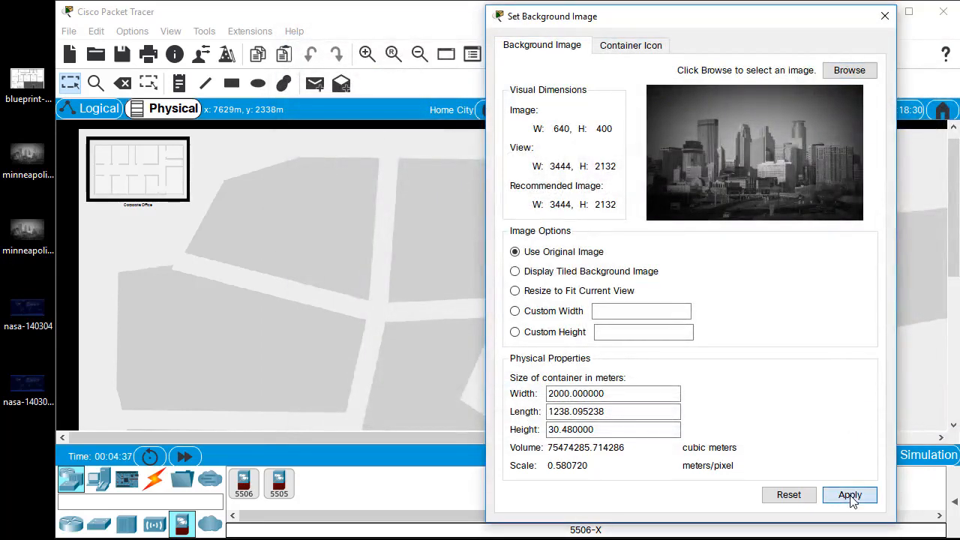
left_click(885, 16)
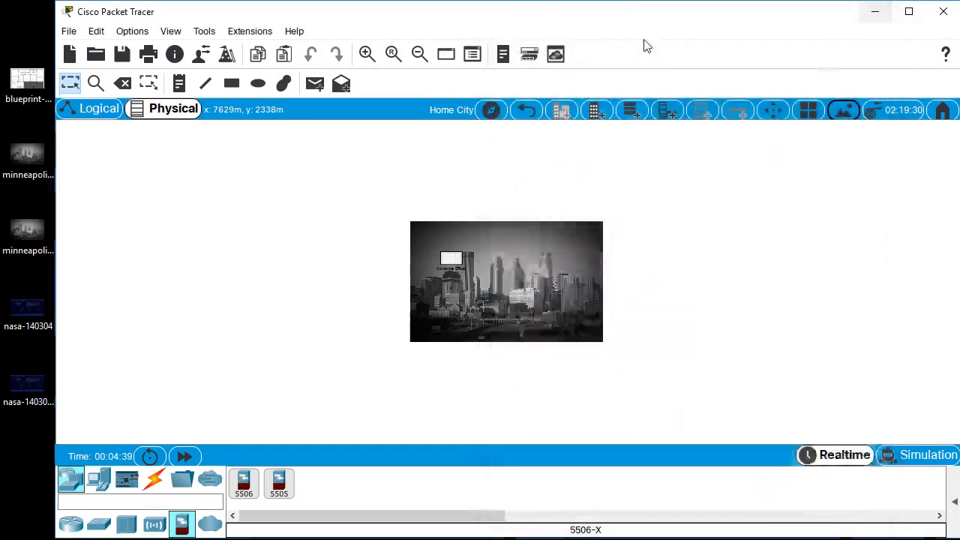
Move the Corporate Office onto the bright low building right of the center of the Minneapolis skyline.
left_click(367, 54)
left_click(367, 54)
left_click(366, 54)
left_click(367, 54)
left_click(367, 54)
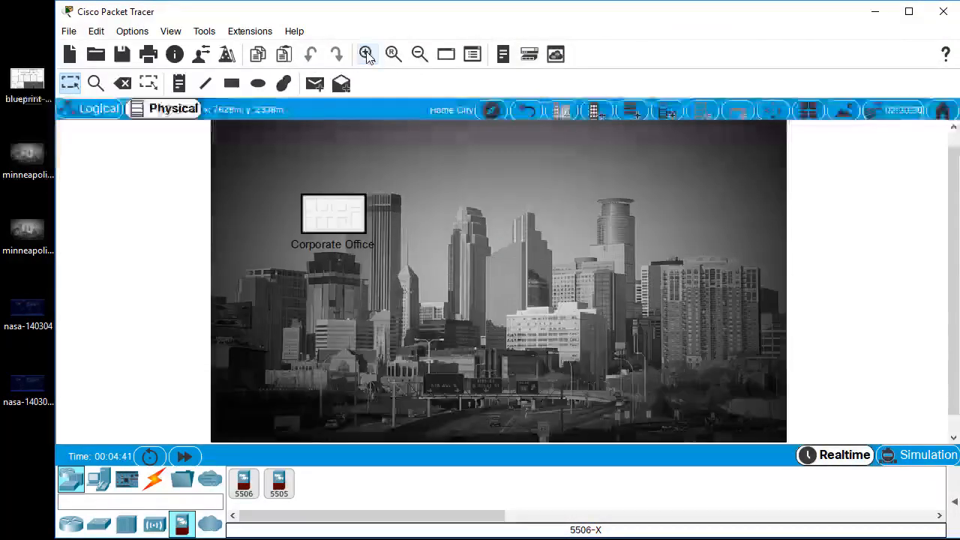
left_click(367, 54)
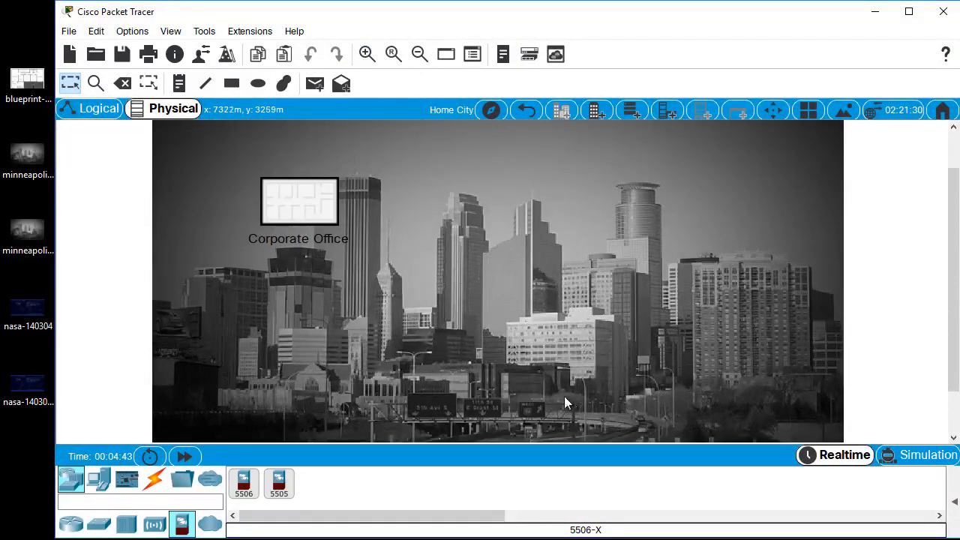
left_click_drag(297, 205, 625, 318)
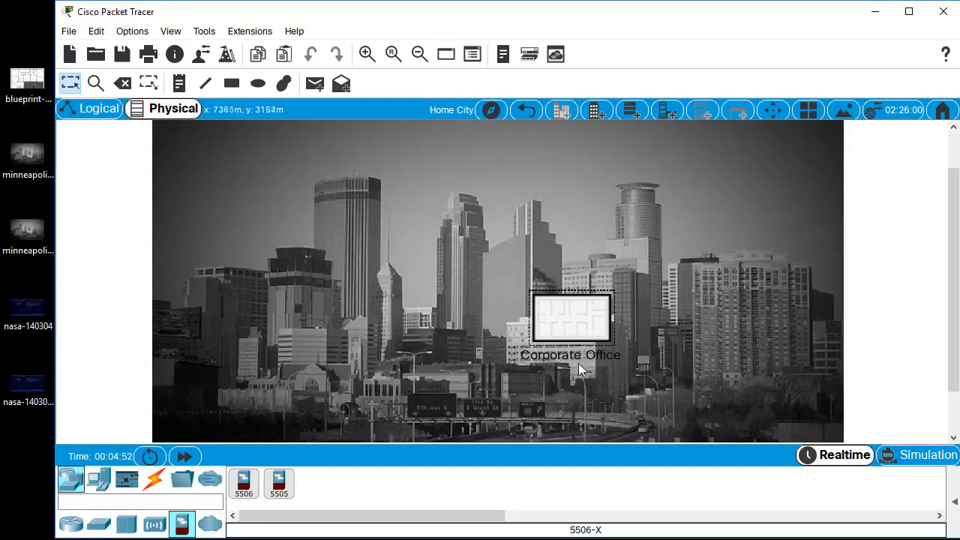
Enter the Corporate Office to show its floor plan with the Main Wiring Closet.
left_click(565, 327)
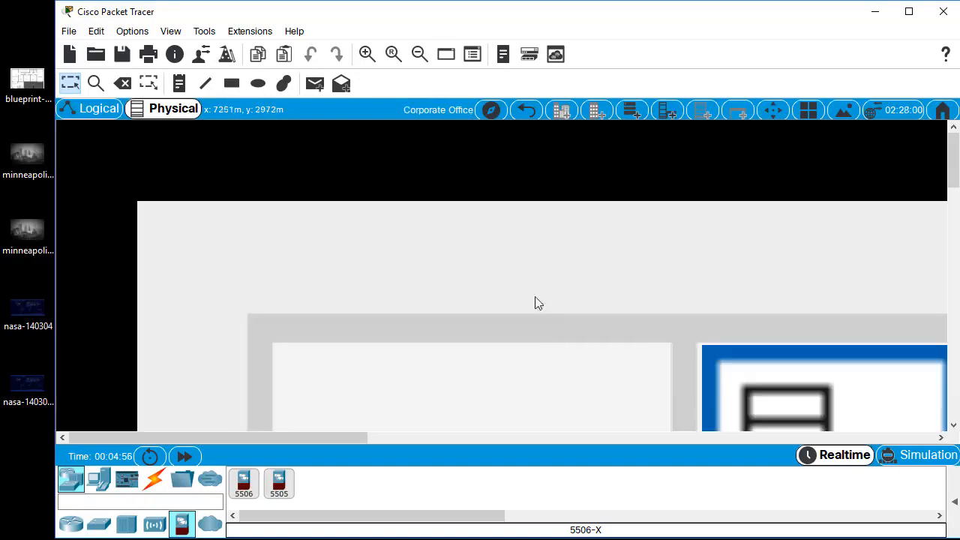
left_click(419, 54)
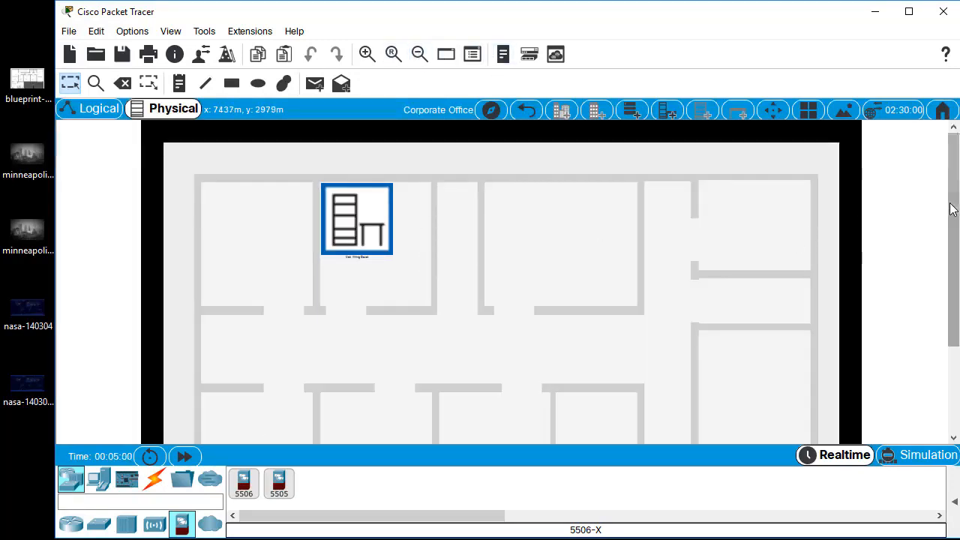
left_click_drag(954, 211, 954, 234)
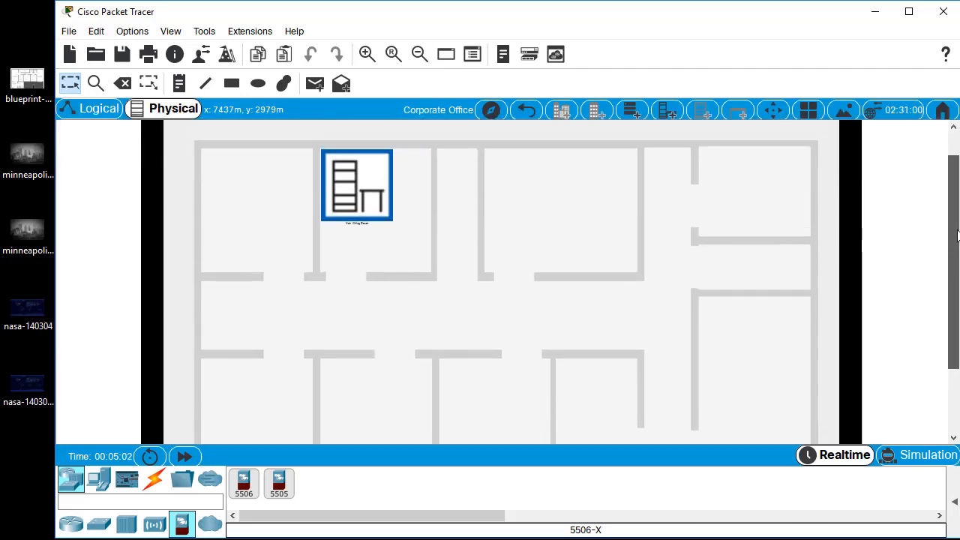
Set the Corporate Office background to the blueprint-Medium_Custom image from the Desktop, using the original image size.
left_click(843, 111)
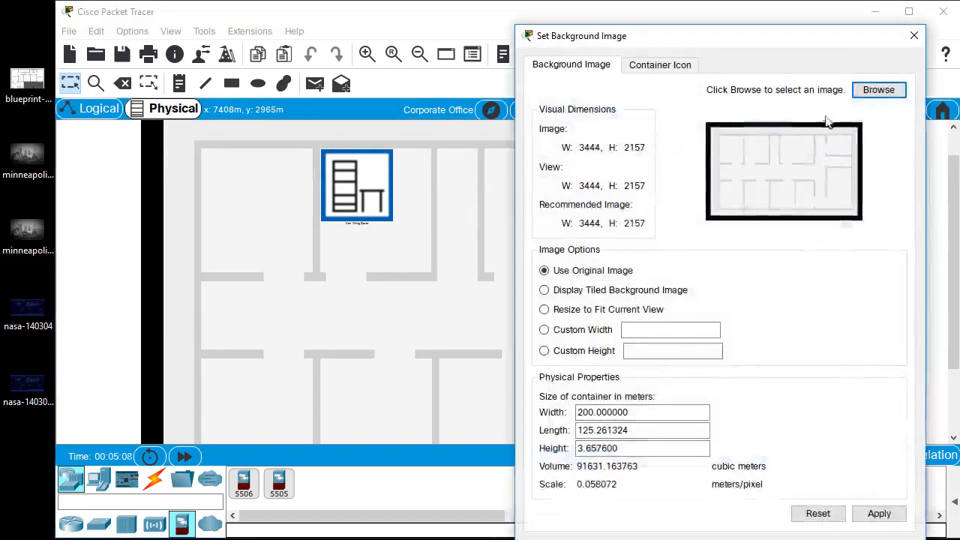
left_click(868, 90)
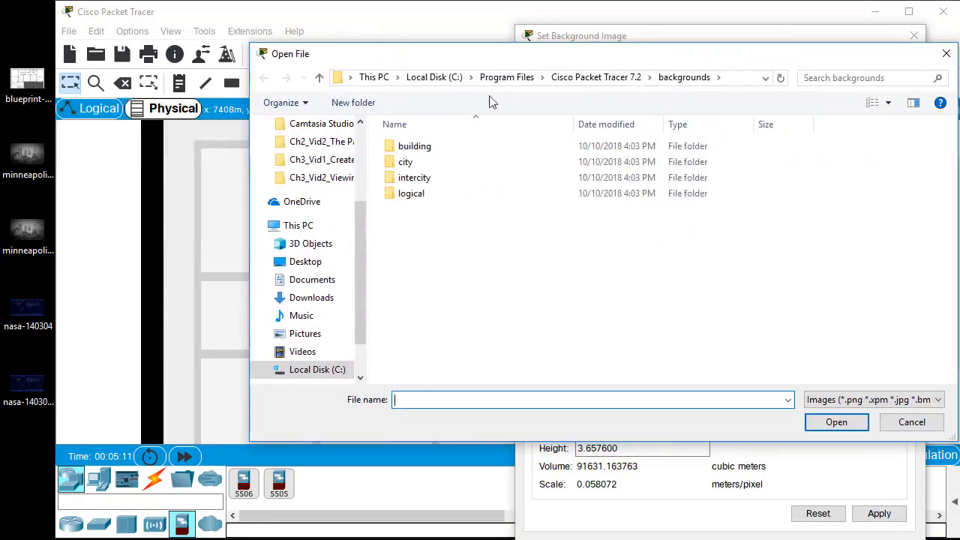
left_click(304, 264)
left_click(494, 216)
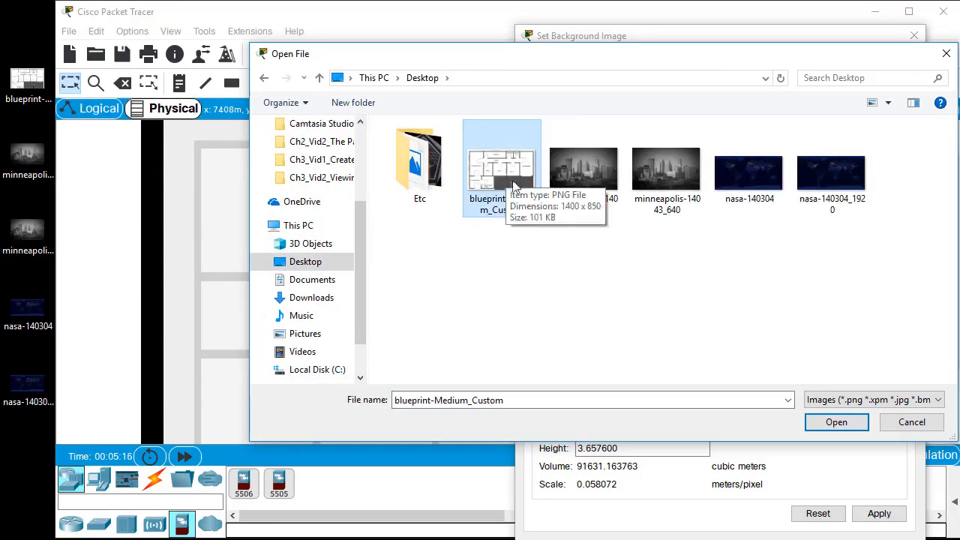
left_click(831, 422)
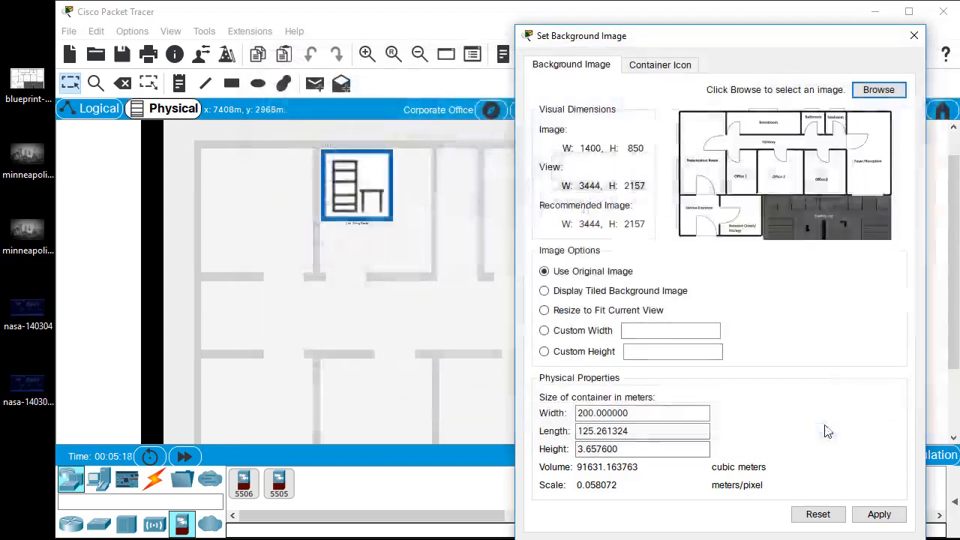
left_click(879, 515)
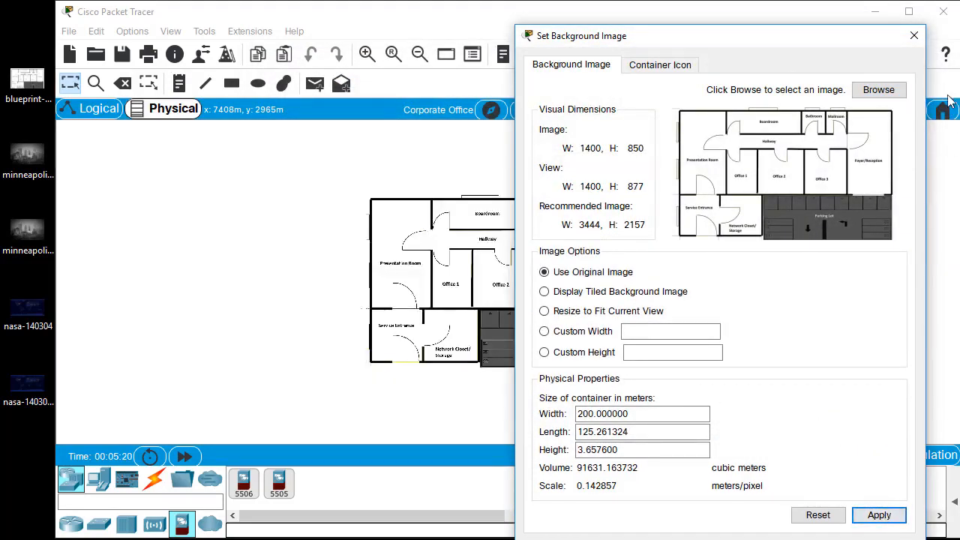
left_click(915, 37)
Move the Main Wiring Closet lower within Office 3 on the blueprint, clear of the office's door and over its label.
left_click(367, 54)
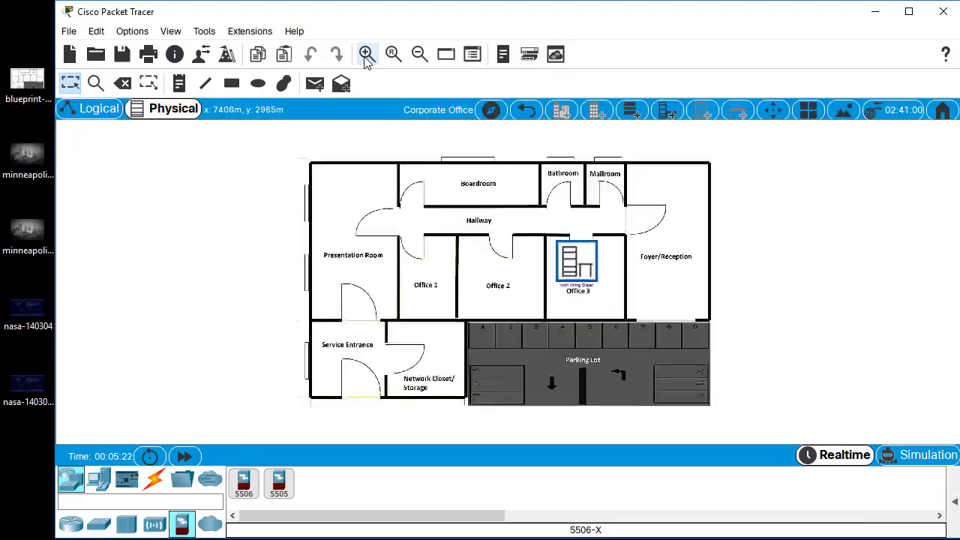
left_click(367, 54)
left_click(367, 54)
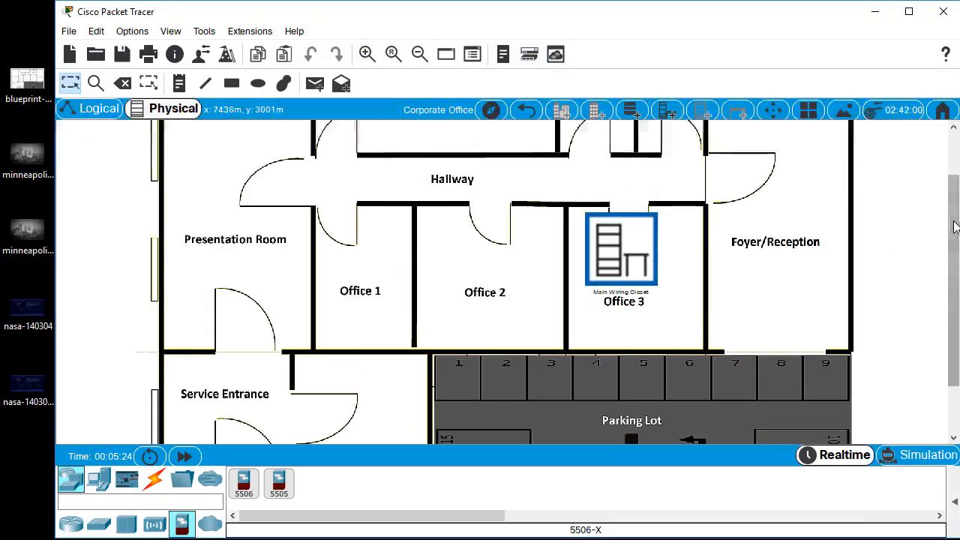
left_click_drag(951, 225, 953, 182)
left_click_drag(609, 309, 586, 319)
left_click_drag(673, 328, 605, 380)
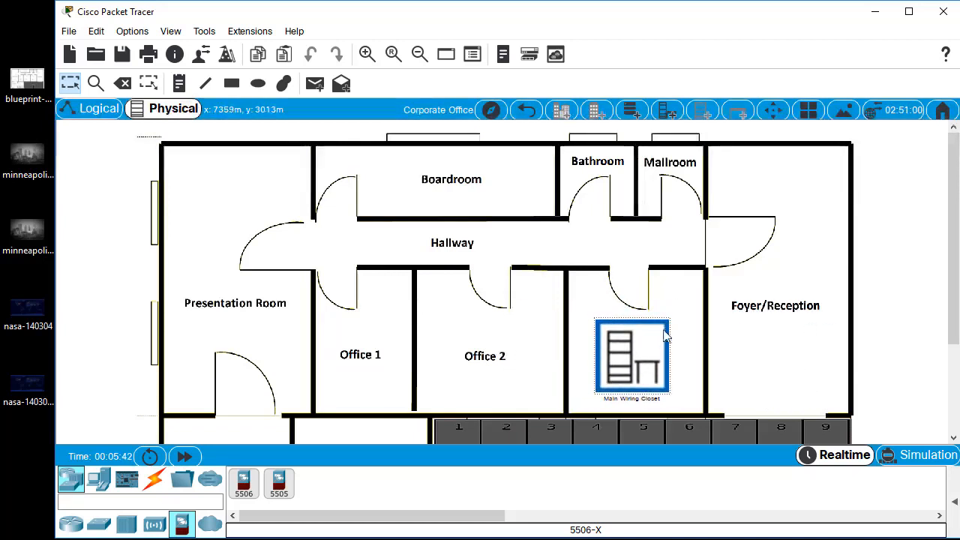
Enter the Main Wiring Closet and add an empty rack to it.
left_click(632, 359)
mouse_move(954, 174)
left_mouse_down()
mouse_move(955, 256)
mouse_move(917, 413)
mouse_move(954, 178)
left_mouse_up()
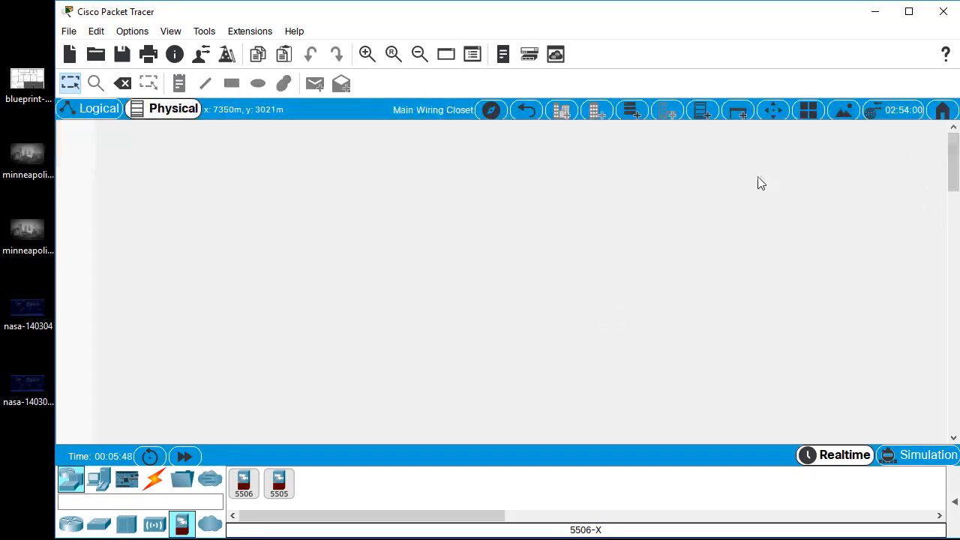
left_click(702, 113)
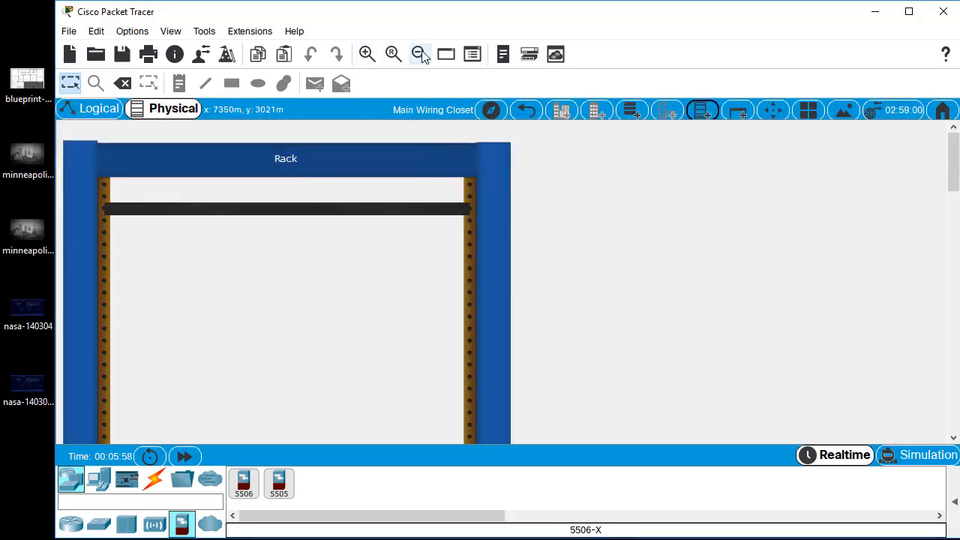
left_click(421, 56)
left_click_drag(956, 197, 937, 141)
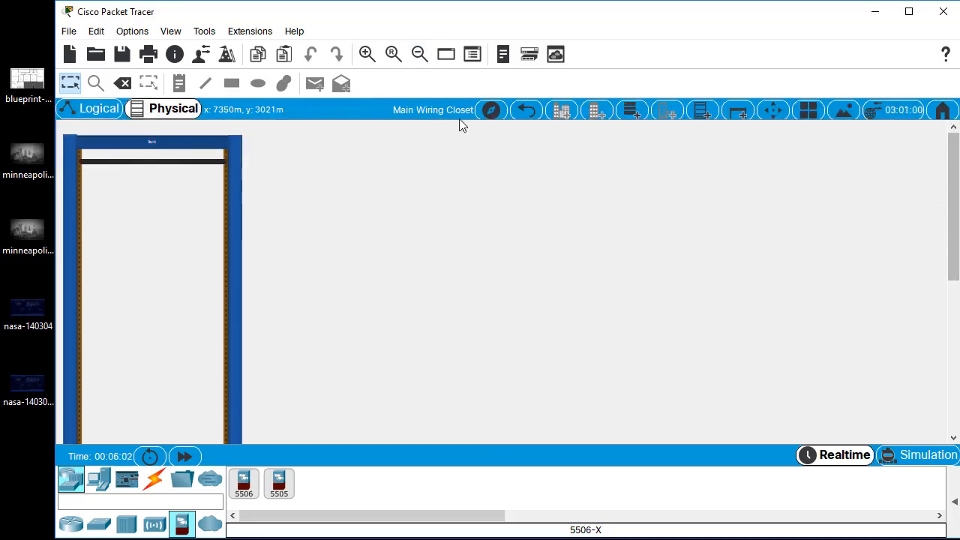
left_click(367, 54)
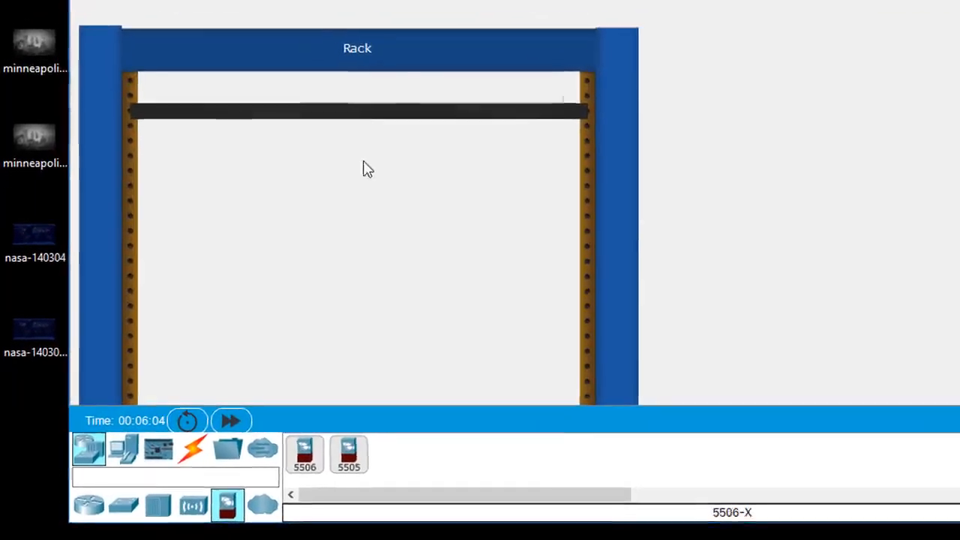
Add a 5506-X security appliance to the top of the rack.
left_click(74, 475)
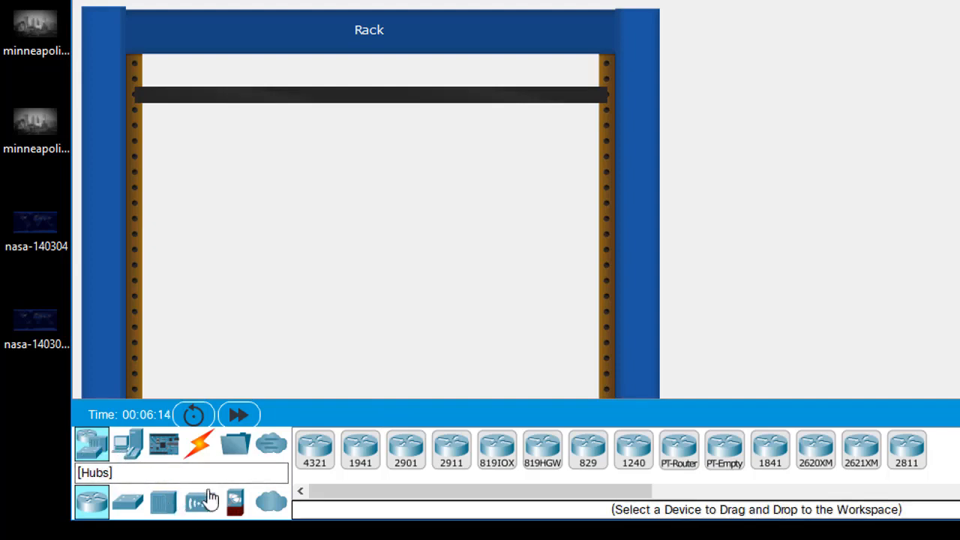
left_click(237, 507)
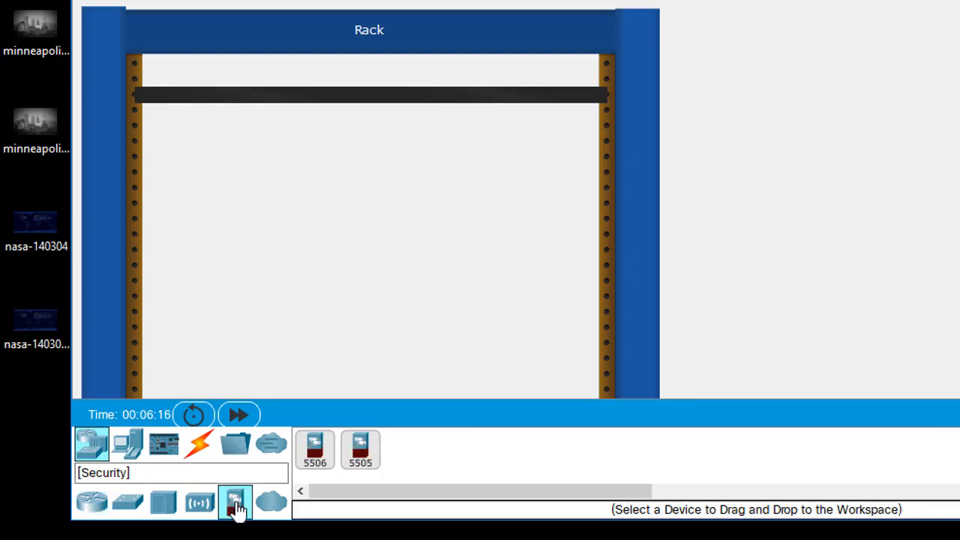
left_click(330, 456)
left_click(348, 114)
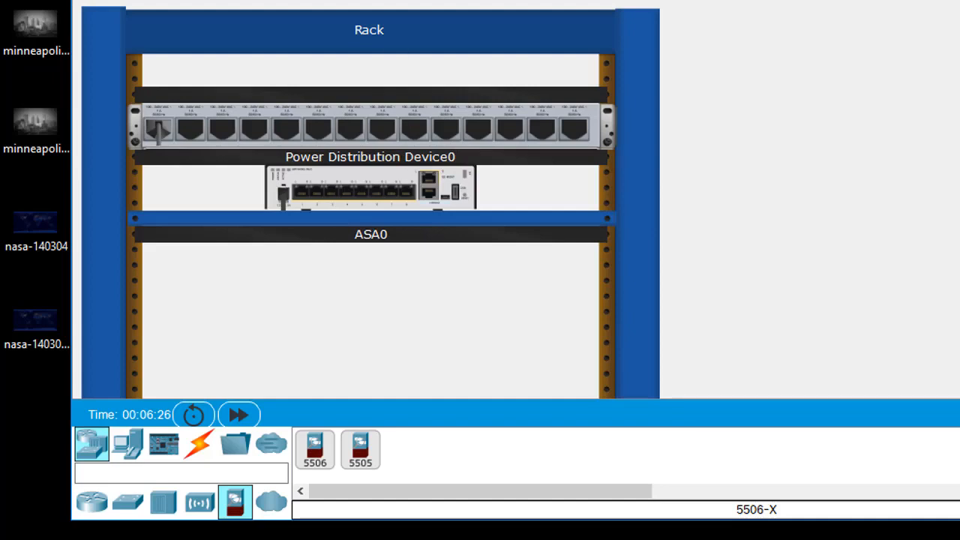
Add a 2960-24TT switch to the rack directly below ASA0.
key("ctrl+i")
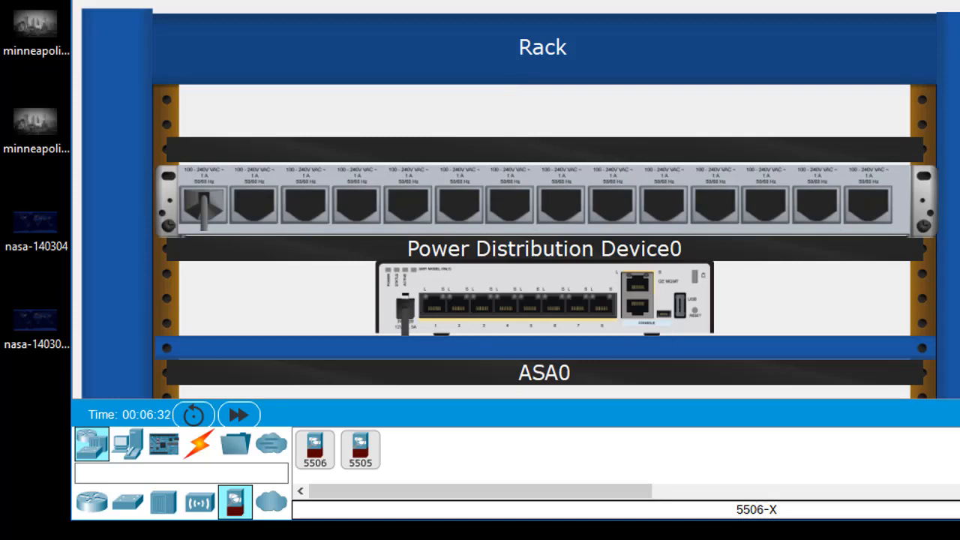
scroll(517, 225, "down", 3)
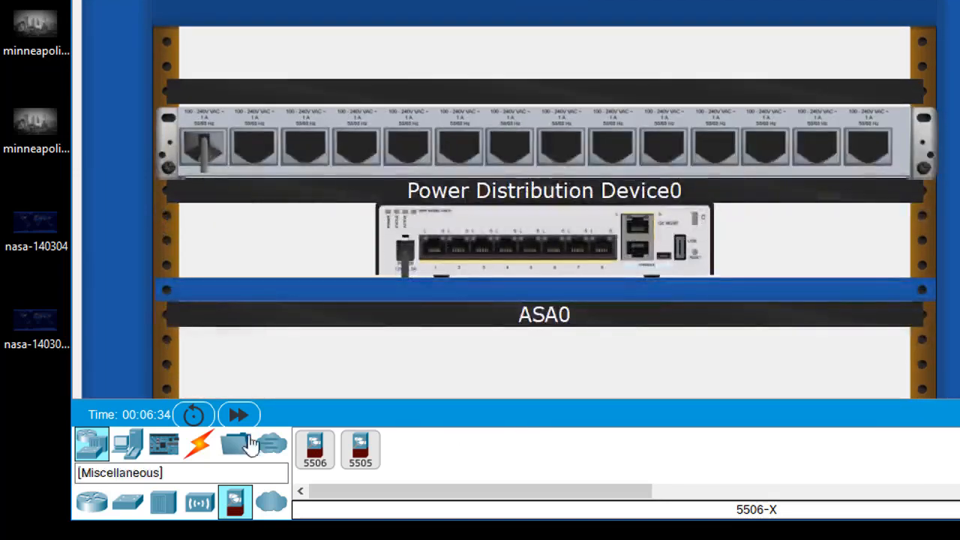
left_click(91, 448)
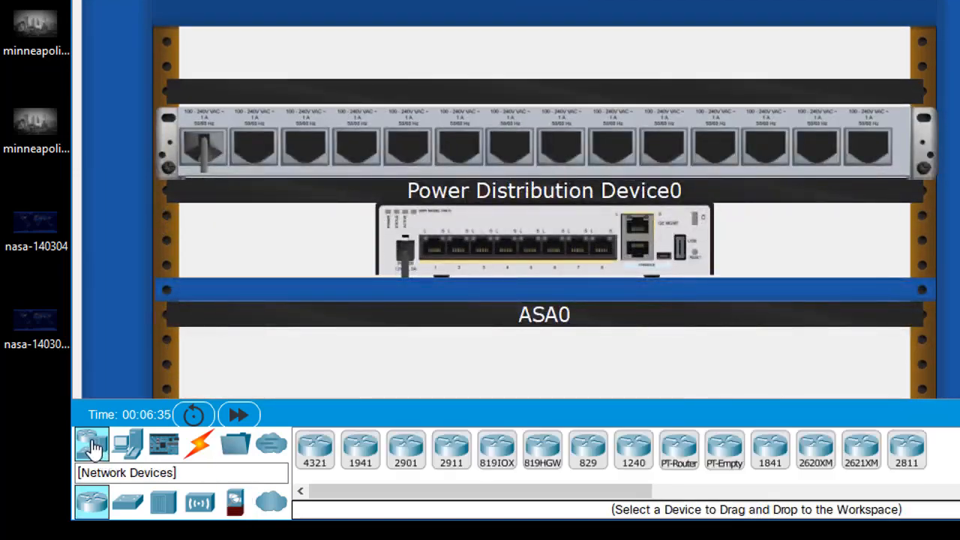
left_click(127, 506)
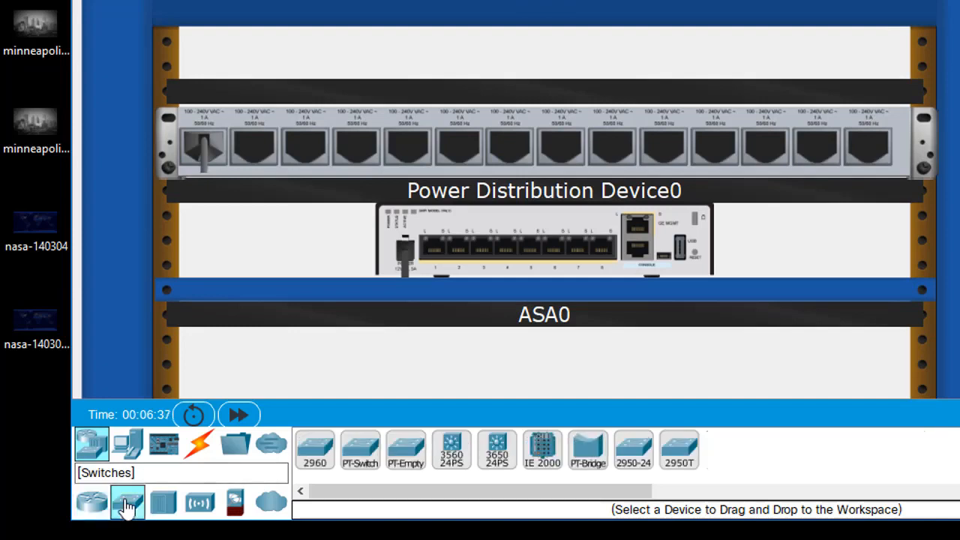
left_click(316, 456)
left_click(434, 339)
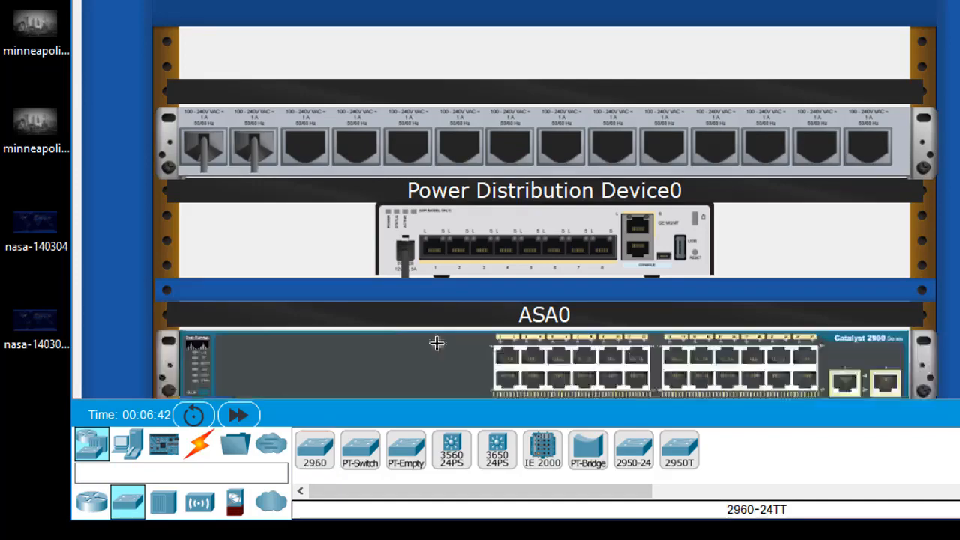
Place a PC on a table beside the rack in the wiring closet.
scroll(741, 271, "down", 3)
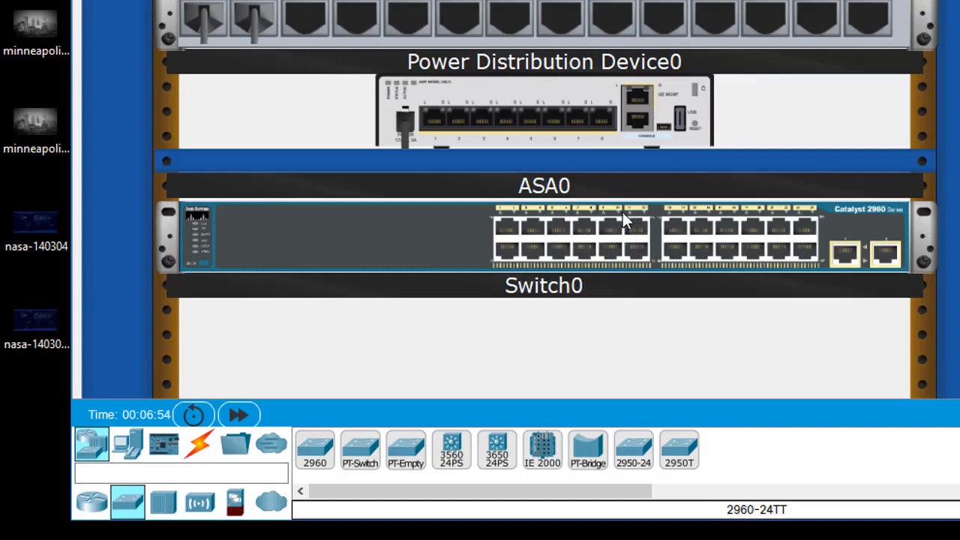
key("ctrl+u")
key("ctrl+u")
key("ctrl+u")
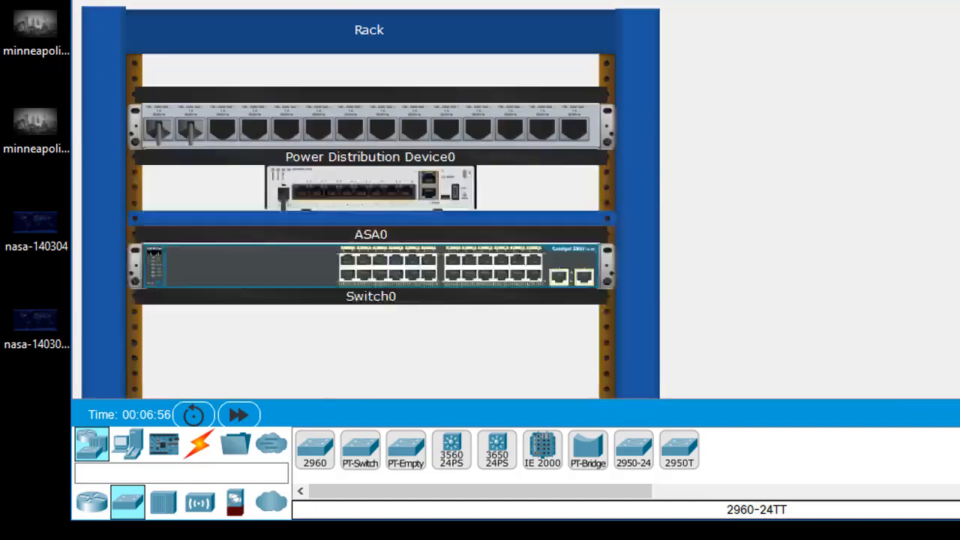
left_click(127, 444)
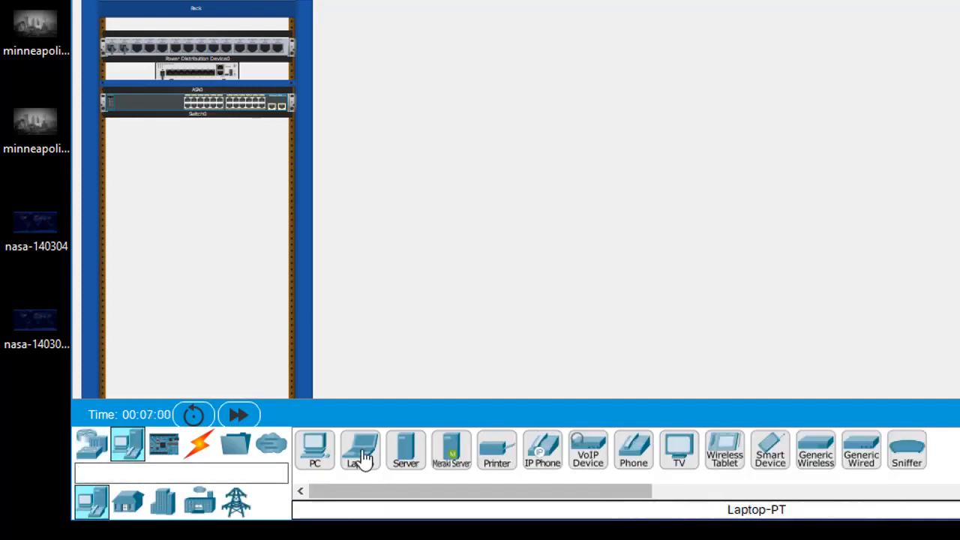
left_click(316, 456)
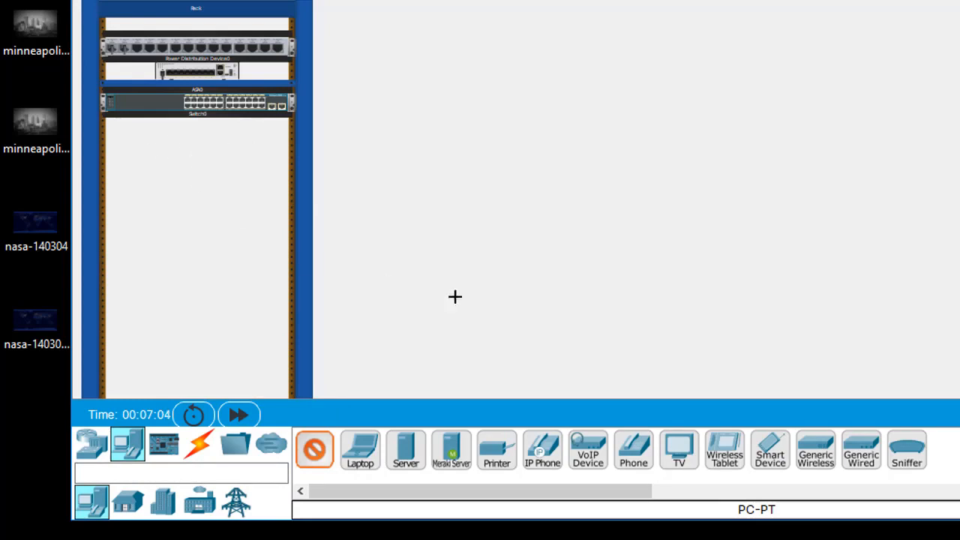
left_click(480, 194)
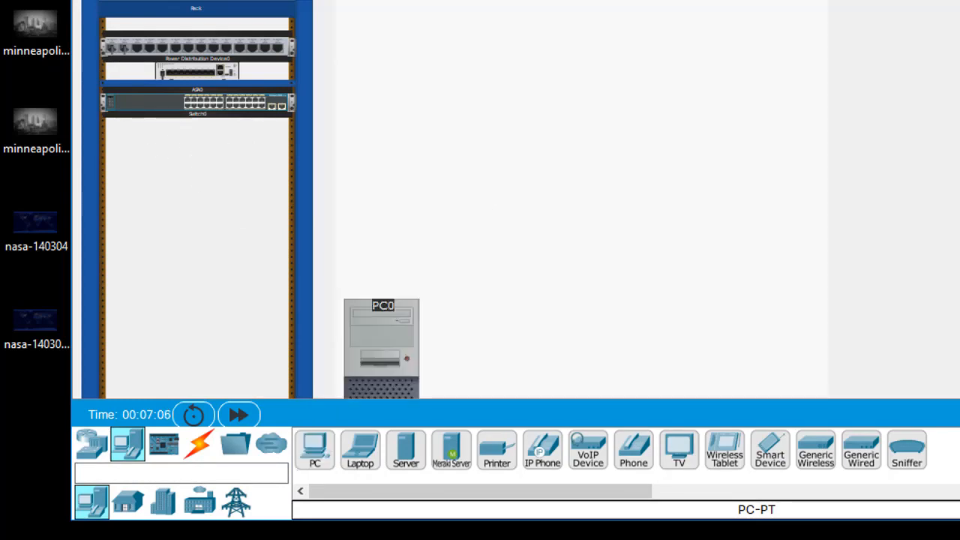
scroll(480, 202, "down", 3)
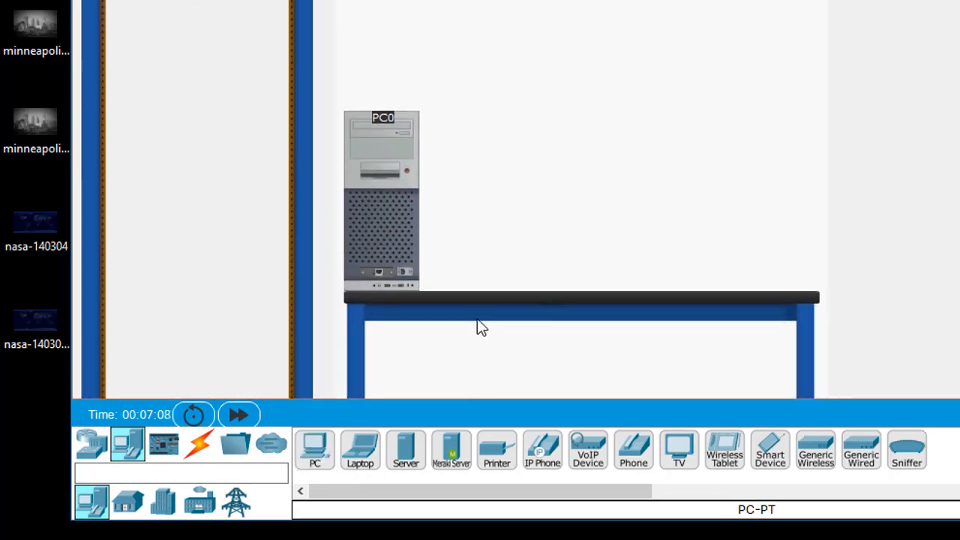
Connect PC0 to the last lower FastEthernet port of Switch0 with a copper straight-through cable.
scroll(480, 203, "up", 2)
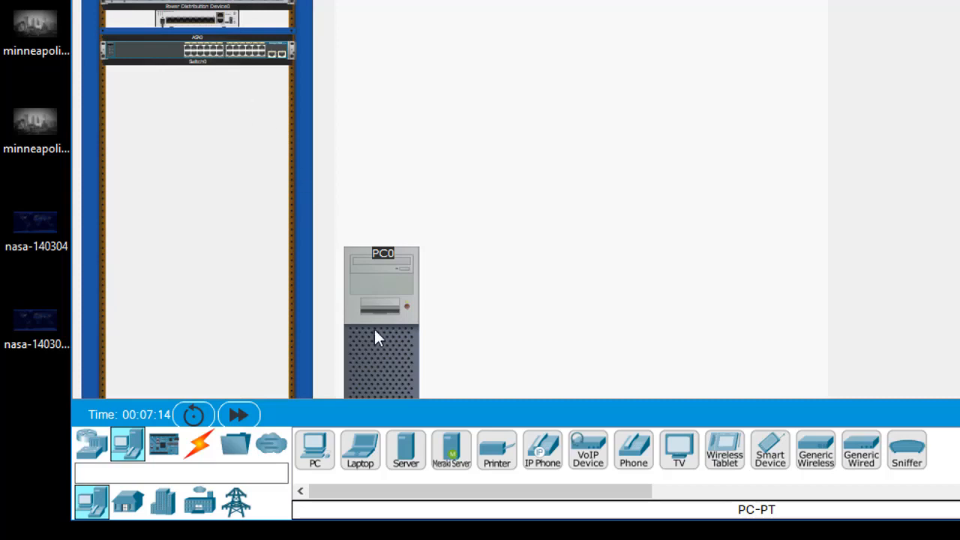
left_click(198, 450)
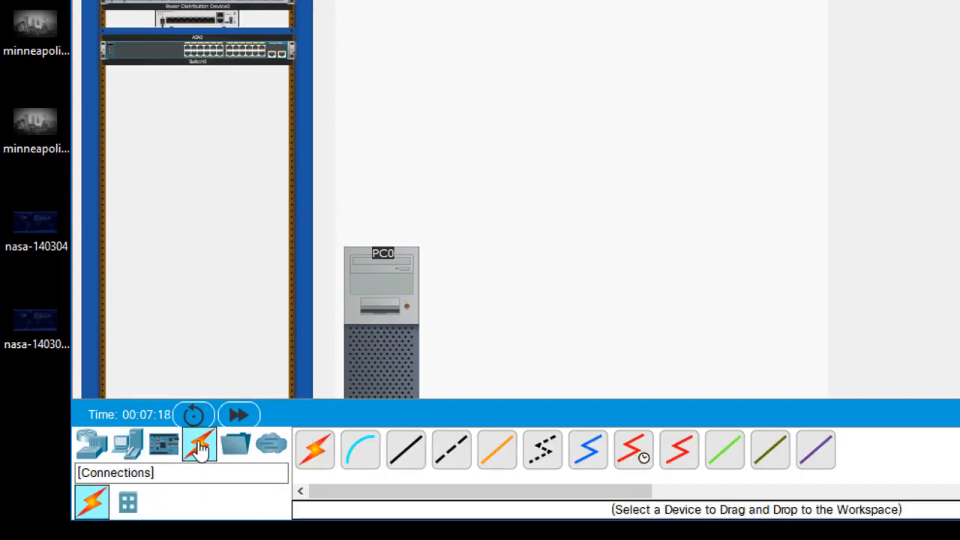
left_click(408, 453)
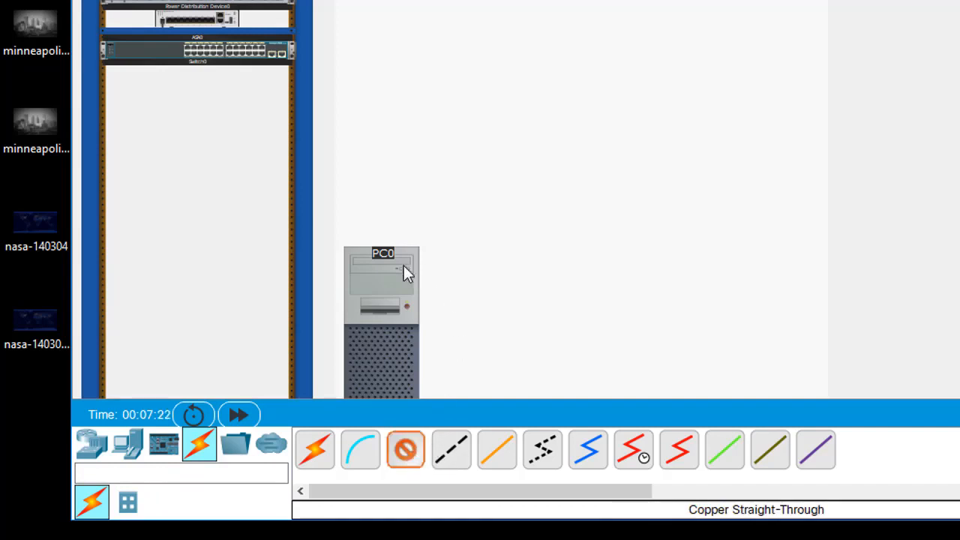
left_click(382, 296)
left_click(434, 369)
left_click(207, 56)
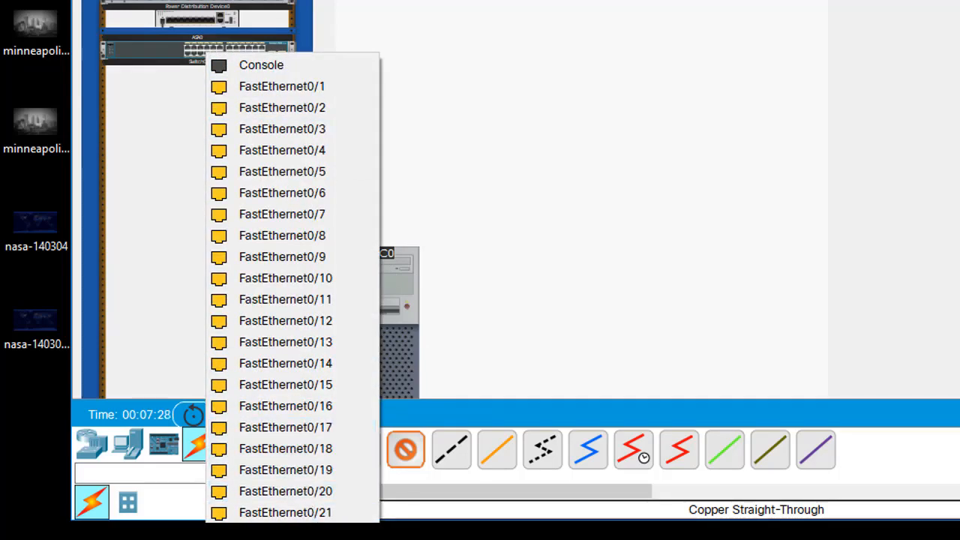
left_click(292, 537)
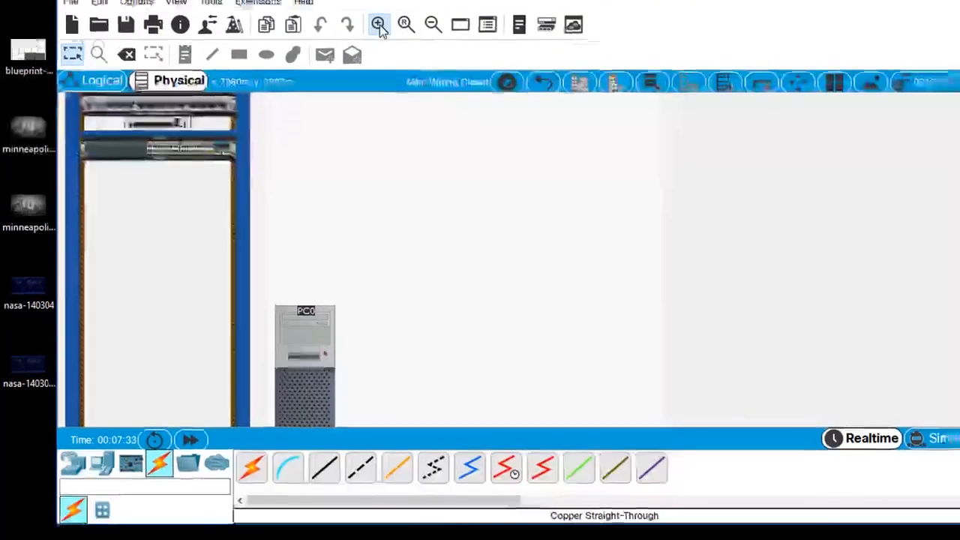
Connect GigabitEthernet0/1 on Switch0 to GigabitEthernet1/1 on ASA0 with a copper straight-through cable.
left_click(377, 30)
left_click(378, 30)
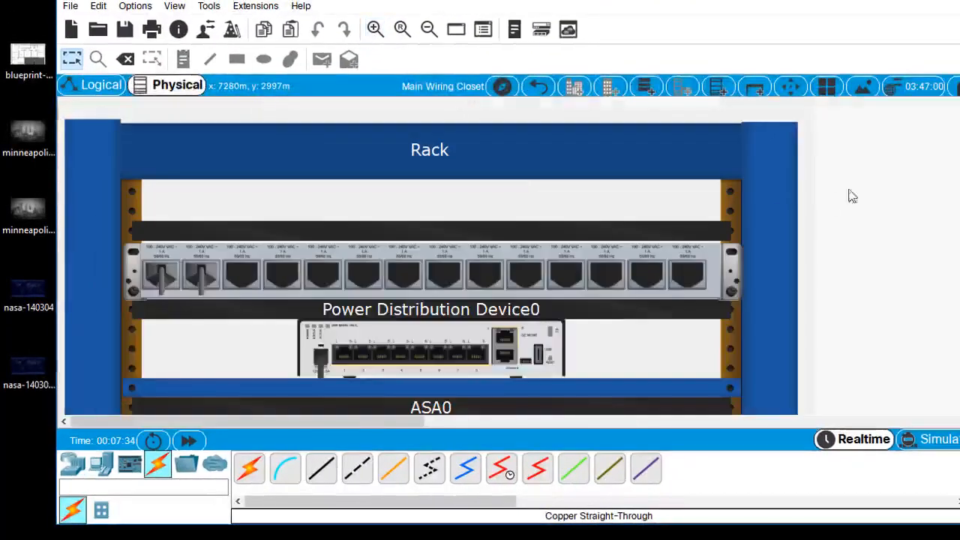
scroll(852, 197, "down", 3)
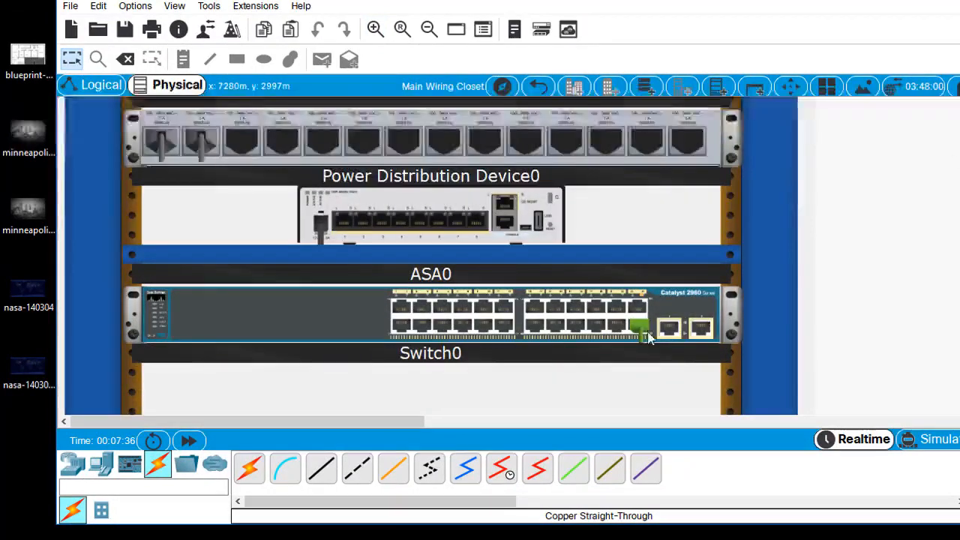
mouse_move(639, 336)
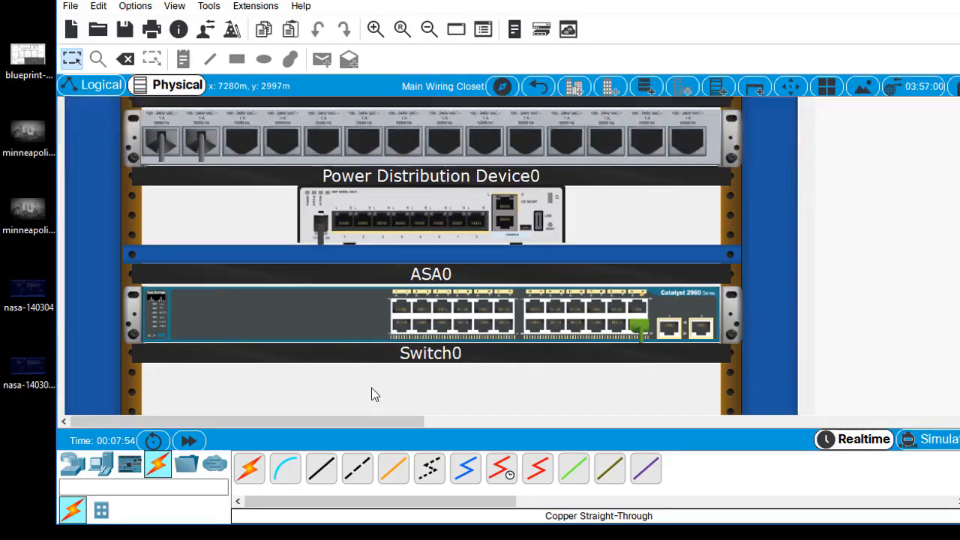
left_click(321, 469)
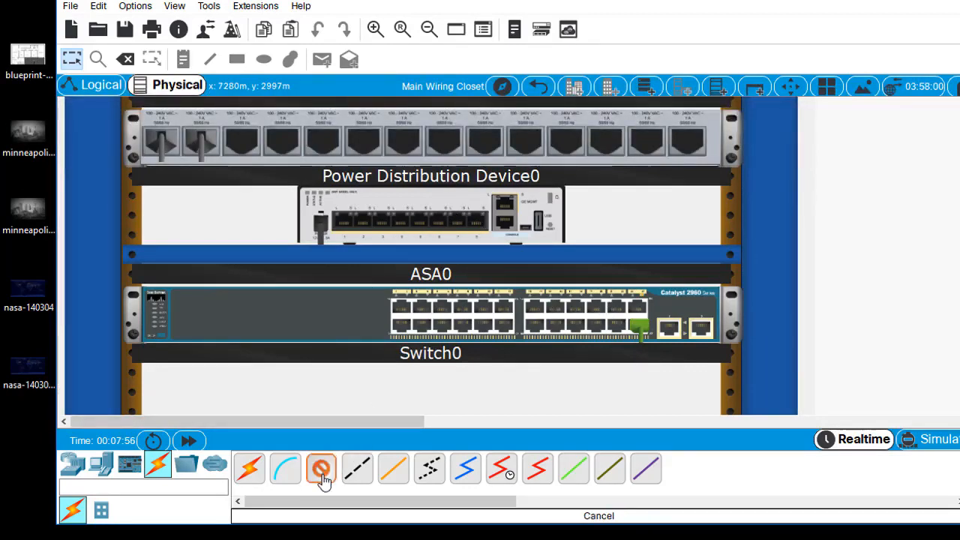
left_click(694, 326)
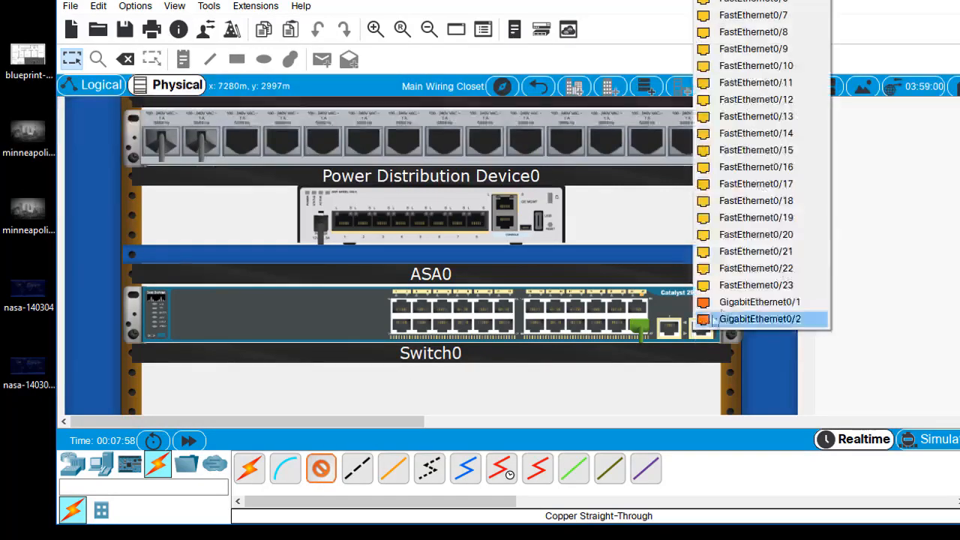
left_click(743, 301)
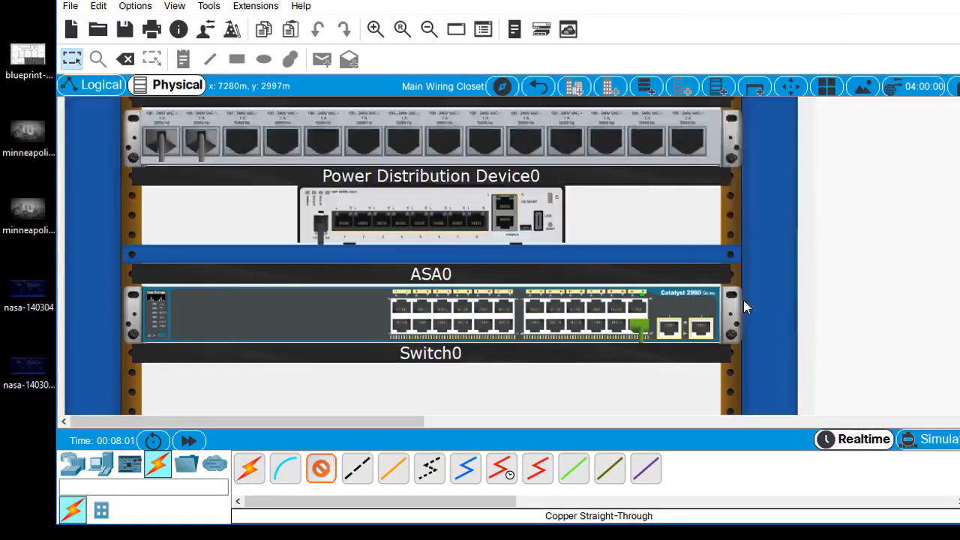
left_click(435, 213)
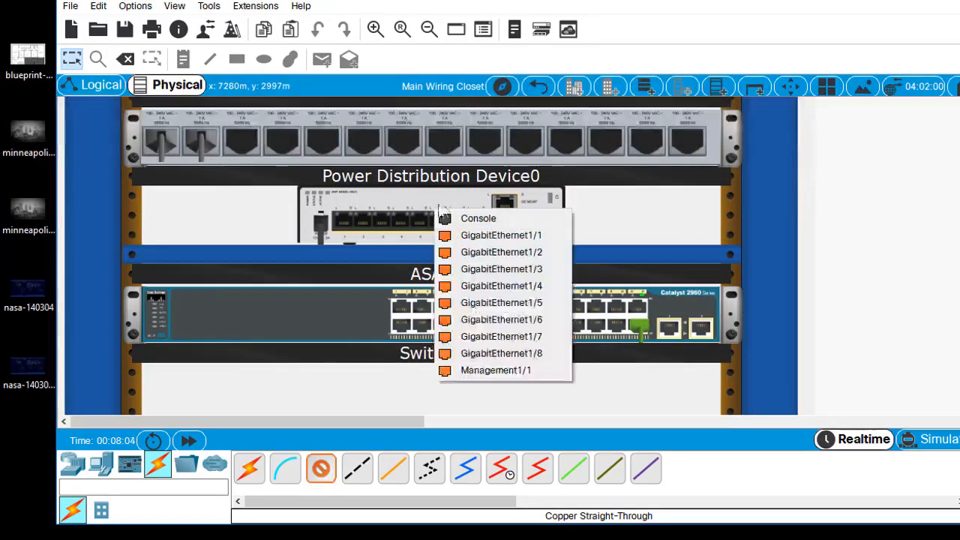
left_click(500, 233)
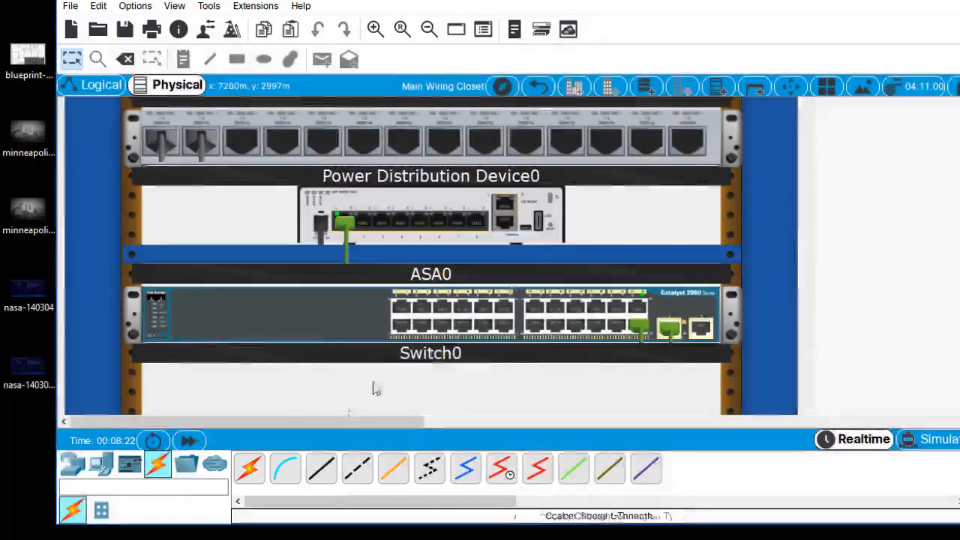
Go back up from the Main Wiring Closet through the Corporate Office to the Home City level.
left_click(429, 29)
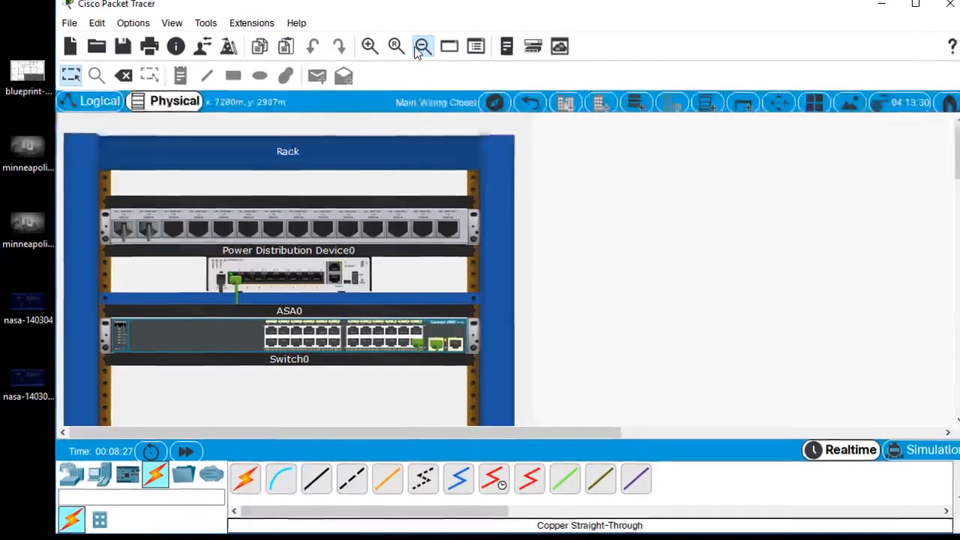
left_click(422, 48)
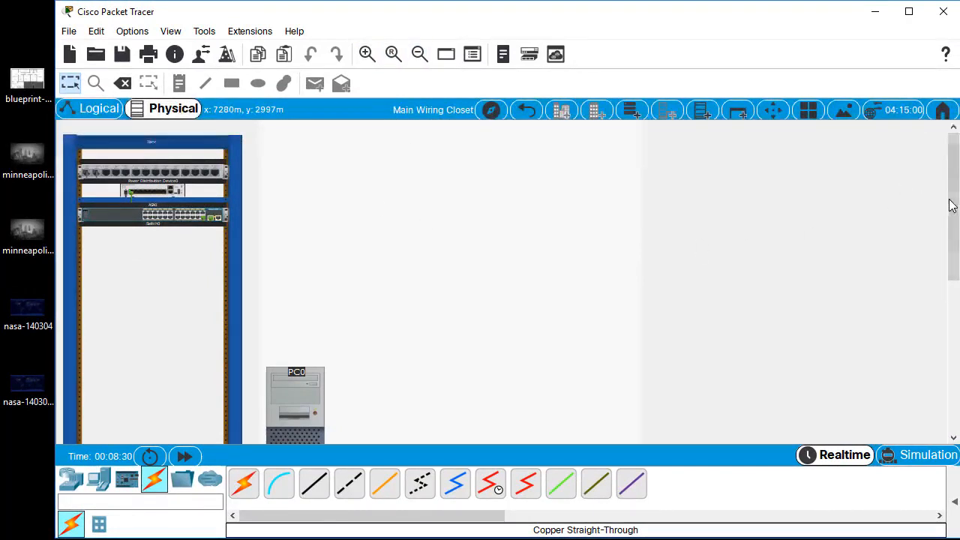
left_click_drag(951, 200, 954, 259)
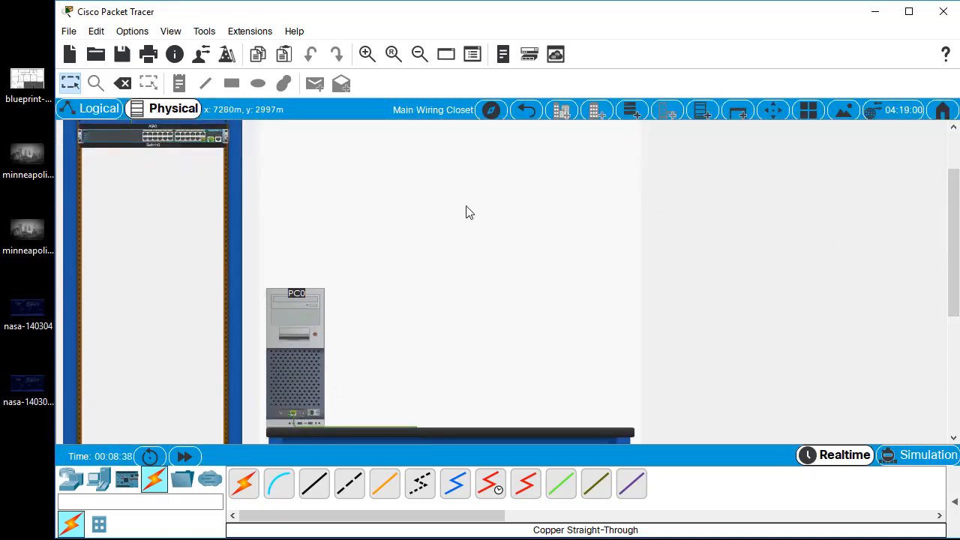
left_click(526, 114)
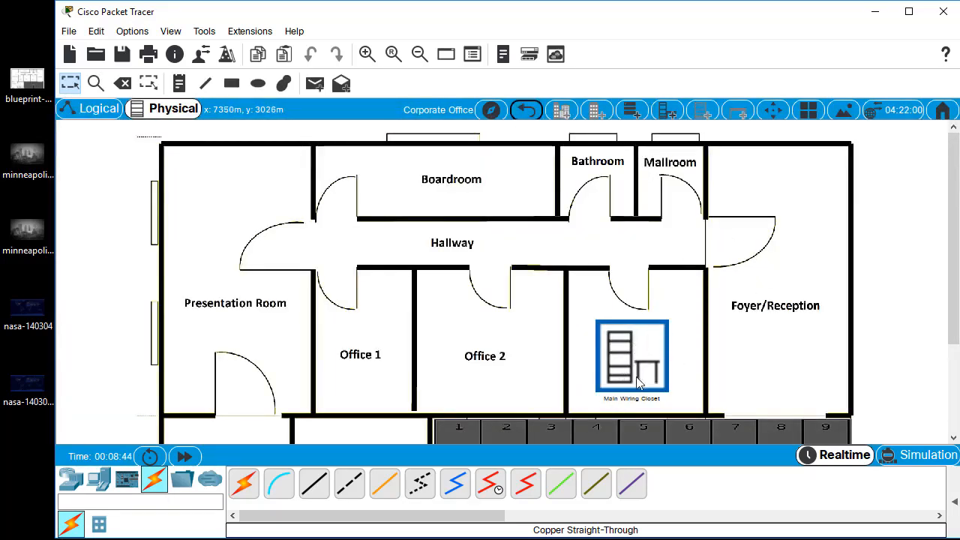
left_click_drag(952, 263, 952, 282)
left_click(528, 111)
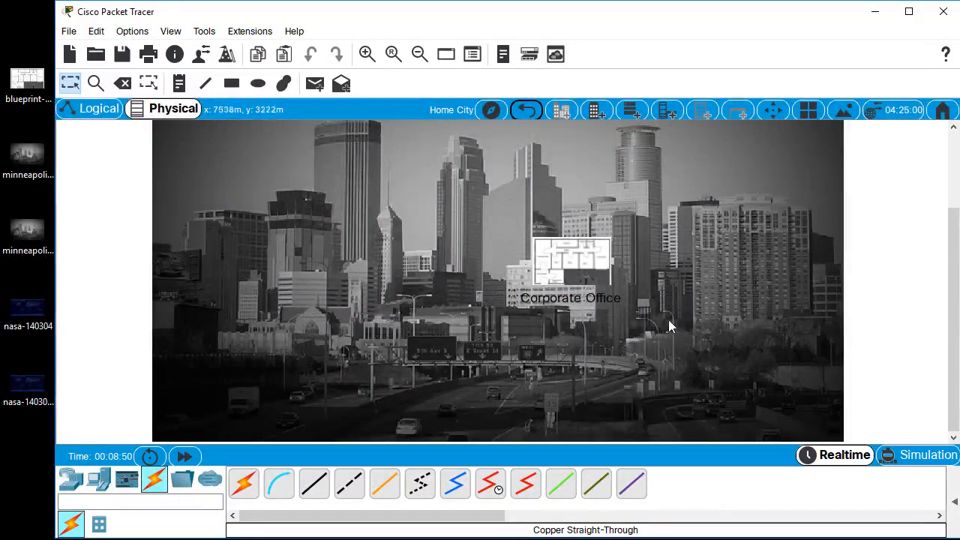
Nudge the Corporate Office within Home City and shift the Home City container slightly west on the Intercity map.
left_click(567, 274)
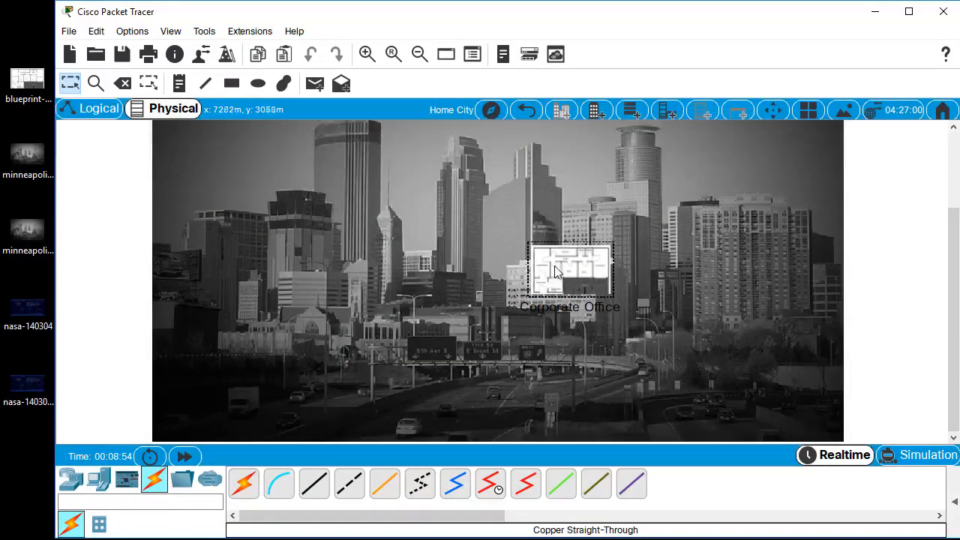
left_click_drag(589, 261, 588, 252)
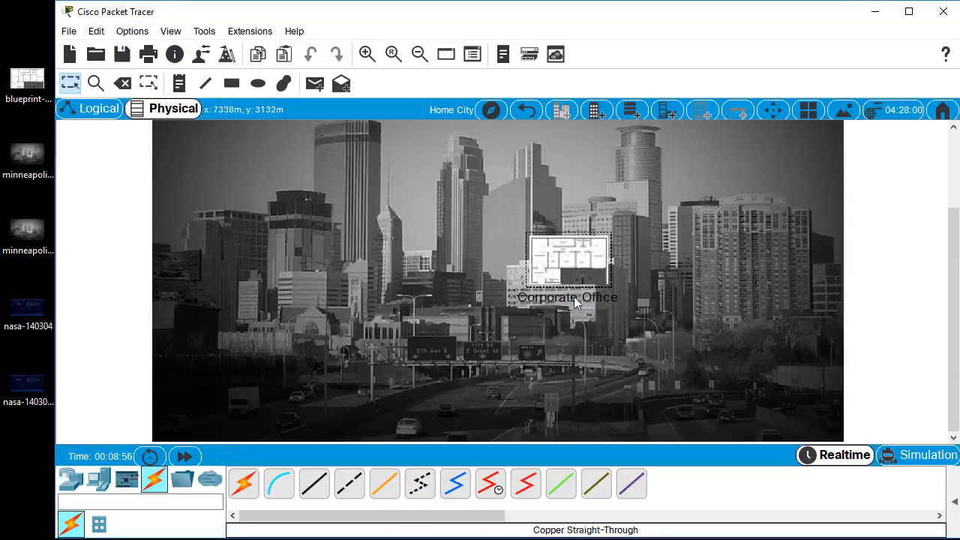
left_click(524, 110)
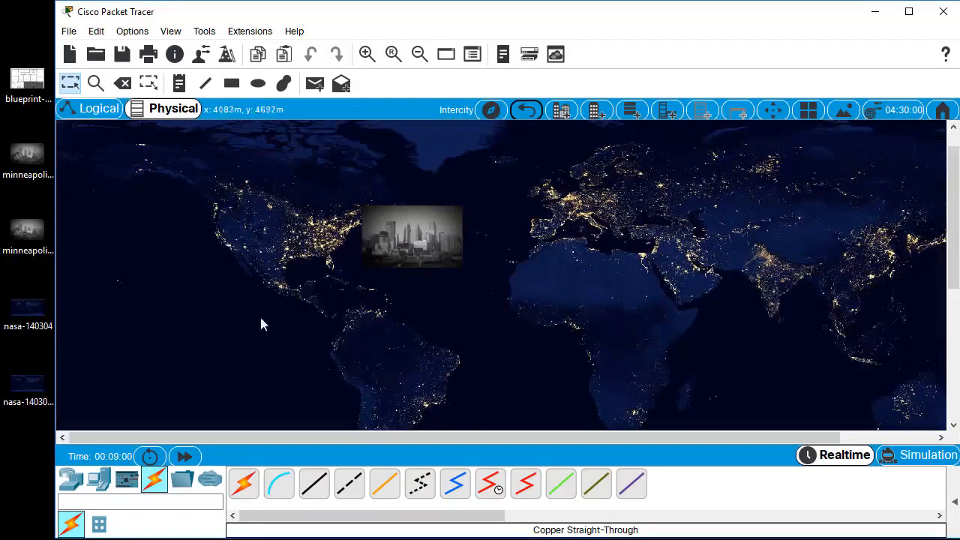
mouse_move(422, 248)
left_mouse_down()
mouse_move(422, 240)
mouse_move(407, 248)
left_mouse_up()
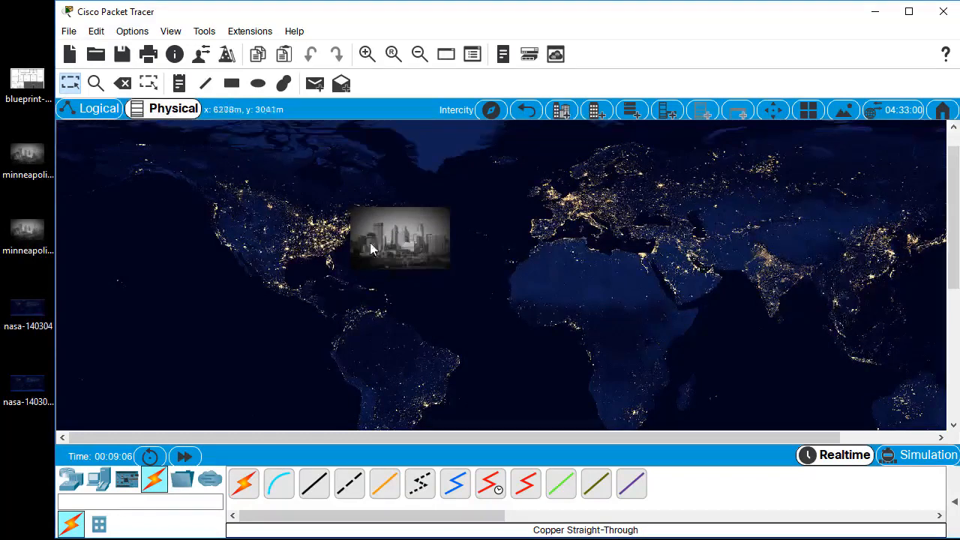
Arrange ASA0, Switch0 and PC0 in a horizontal row in the logical workspace.
left_click(94, 110)
left_click_drag(336, 401, 347, 218)
left_click_drag(374, 268, 458, 256)
left_click_drag(343, 220, 346, 242)
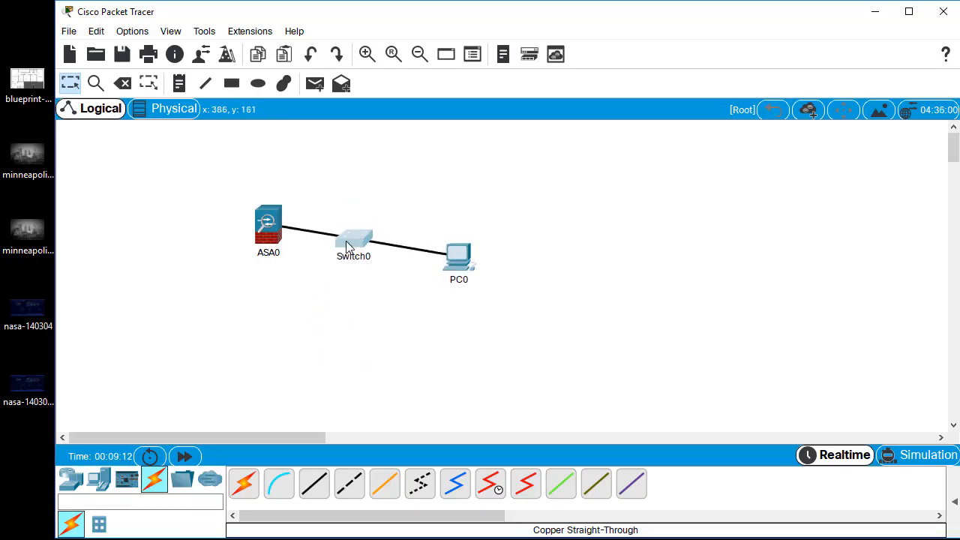
left_click_drag(260, 224, 248, 229)
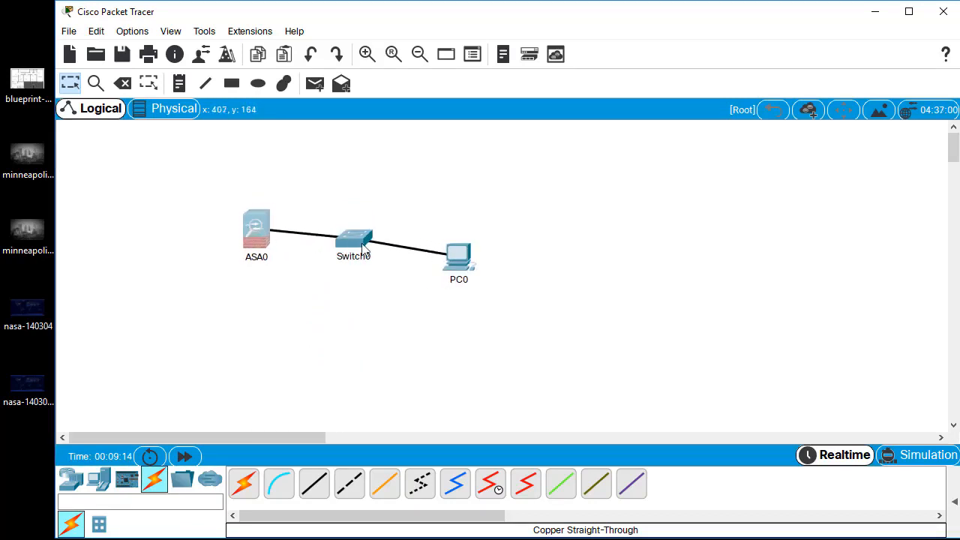
left_click_drag(364, 247, 350, 240)
left_click_drag(473, 273, 446, 246)
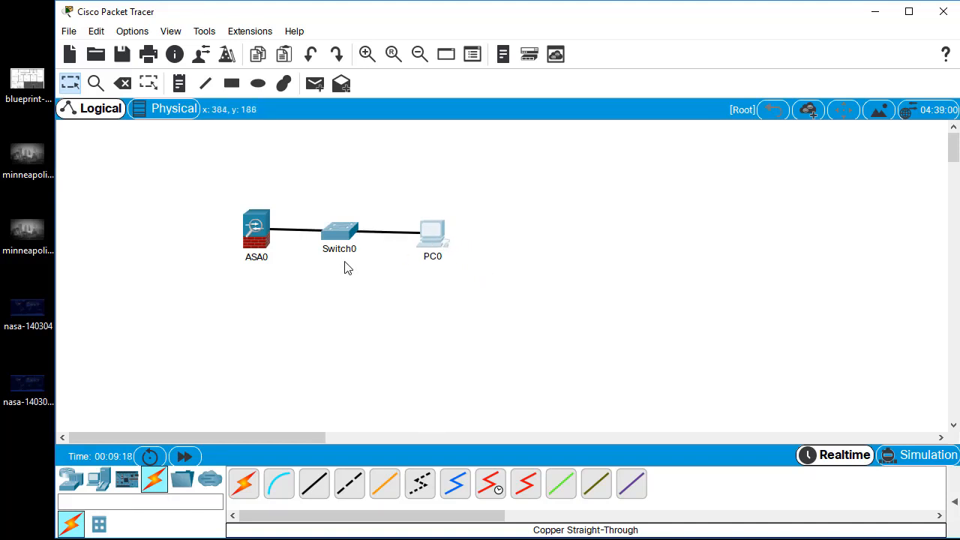
Return to the physical workspace and go down through Home City and Corporate Office to view the Main Wiring Closet.
left_click(174, 111)
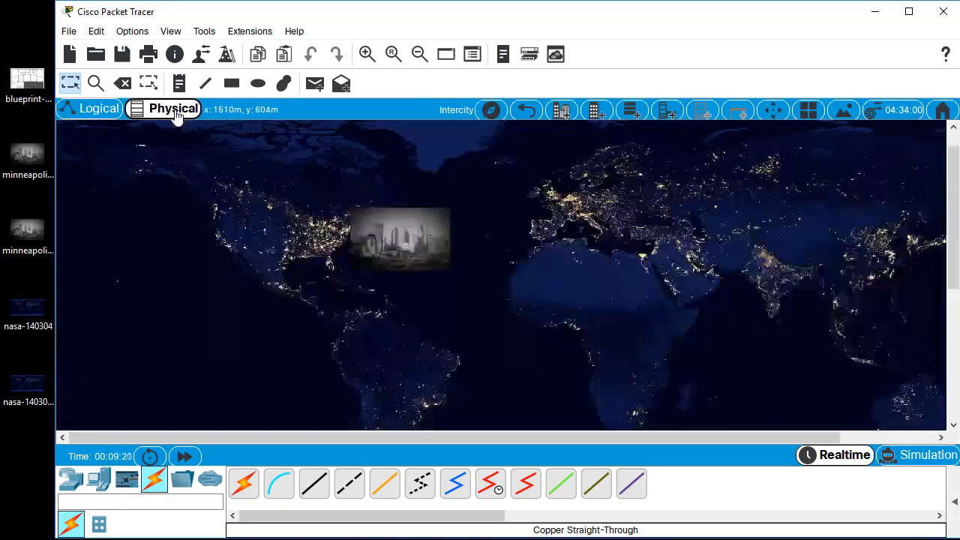
left_click(386, 240)
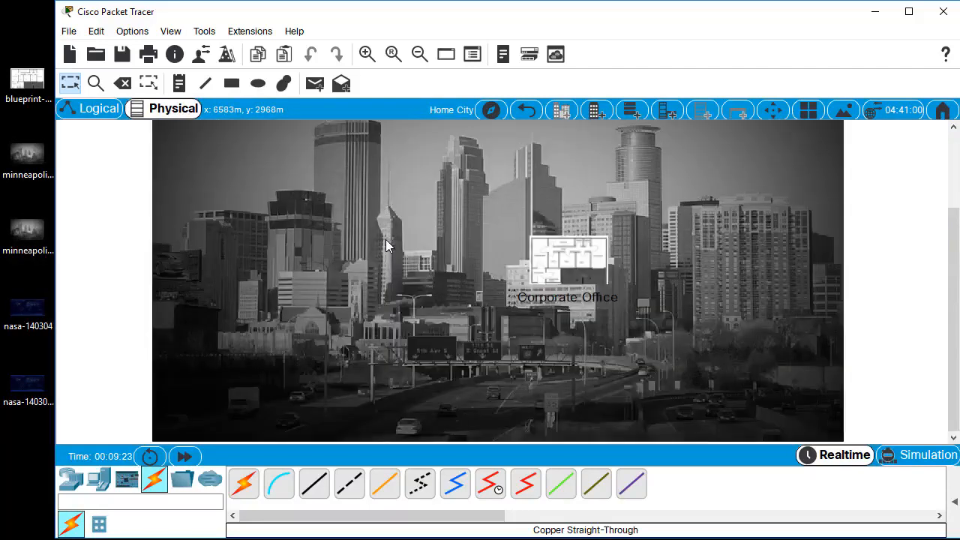
left_click(574, 259)
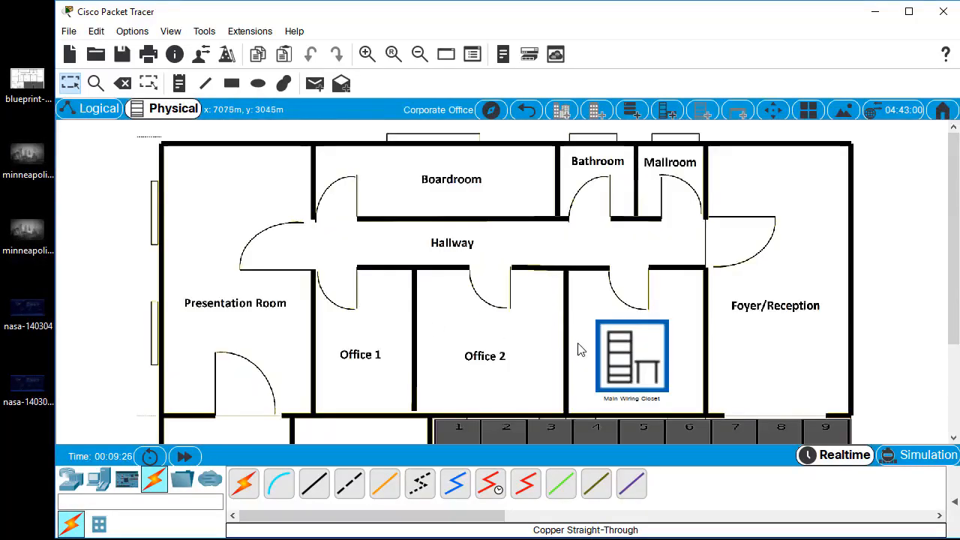
left_click(628, 377)
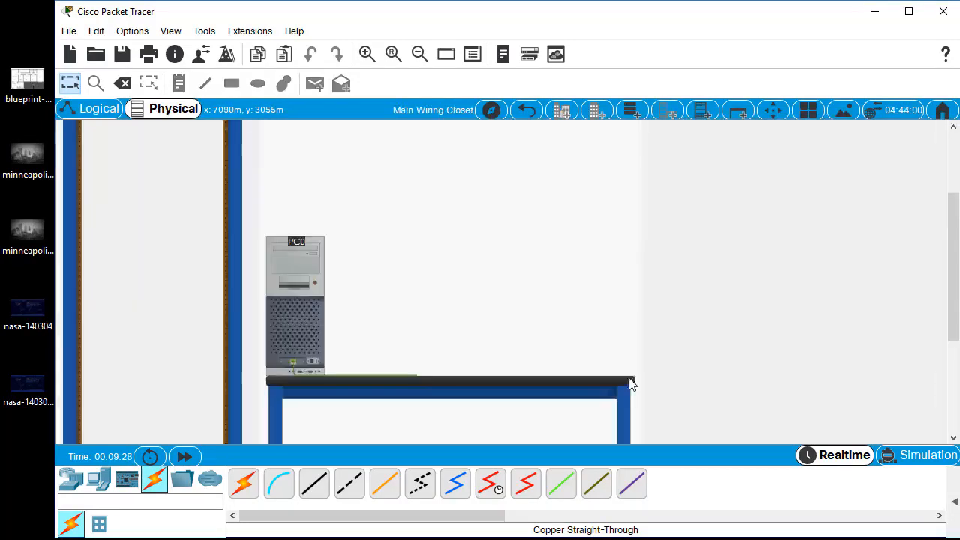
scroll(953, 214, "up", 3)
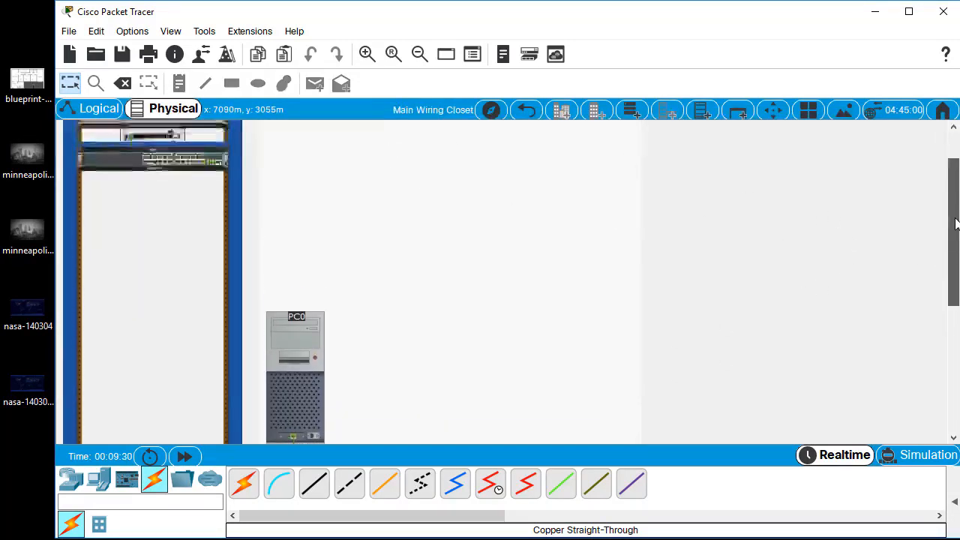